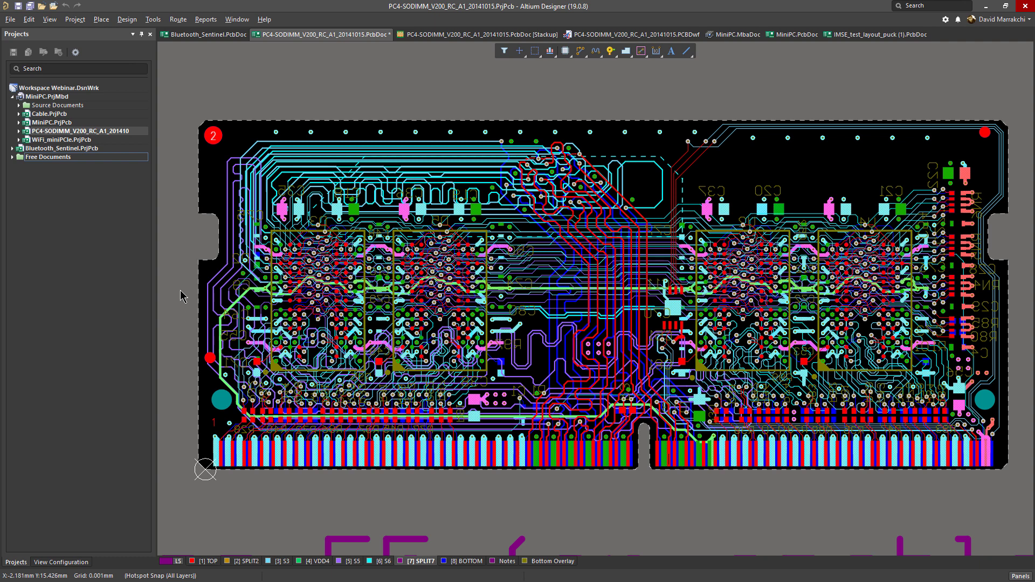
# Open the Design menu to reach the board's layer stack commands.
pyautogui.click(128, 19)
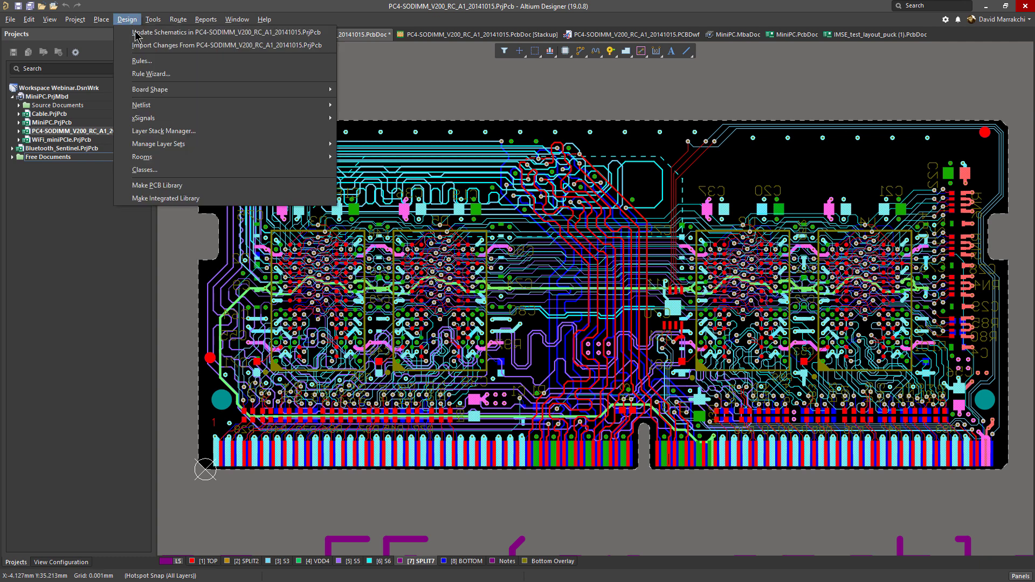
# Open the Layer Stack Manager and switch the stackup to its Impedance page.
pyautogui.click(178, 132)
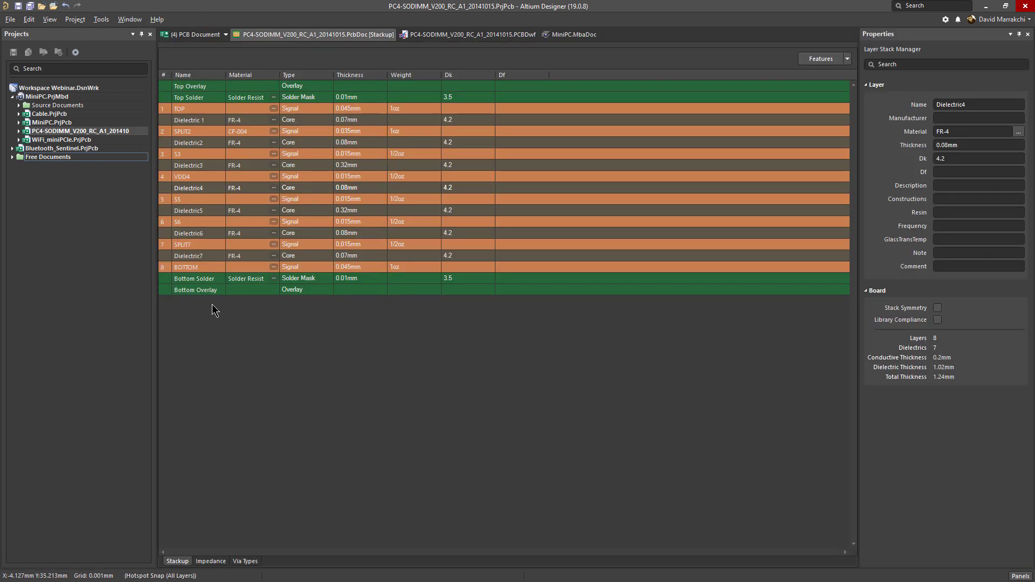
pyautogui.click(211, 561)
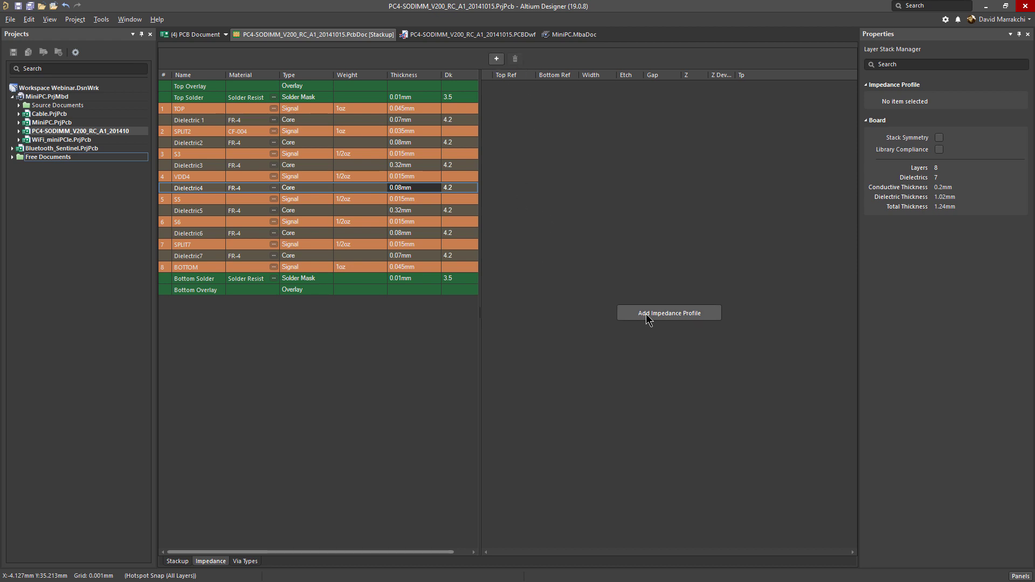
# Add the S50 single-ended 50Ω profile, keeping 2 - SPLIT2 as TOP's bottom reference.
pyautogui.click(495, 57)
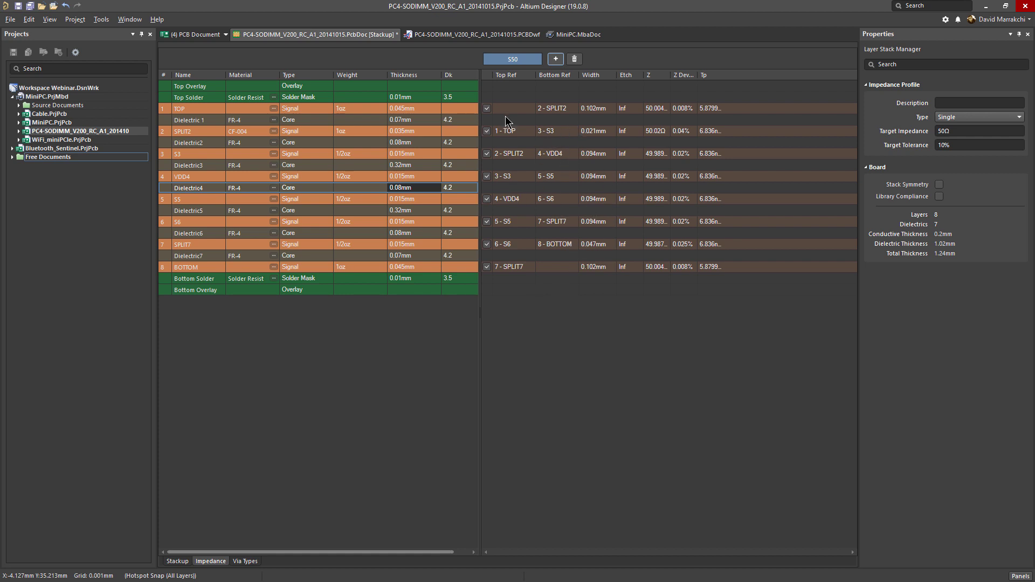
pyautogui.click(531, 111)
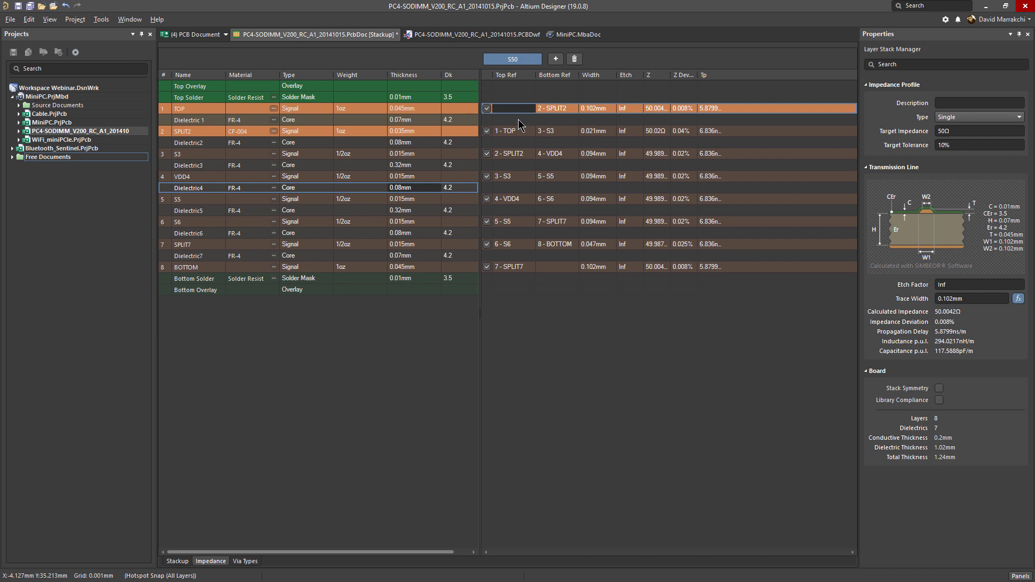
pyautogui.click(555, 110)
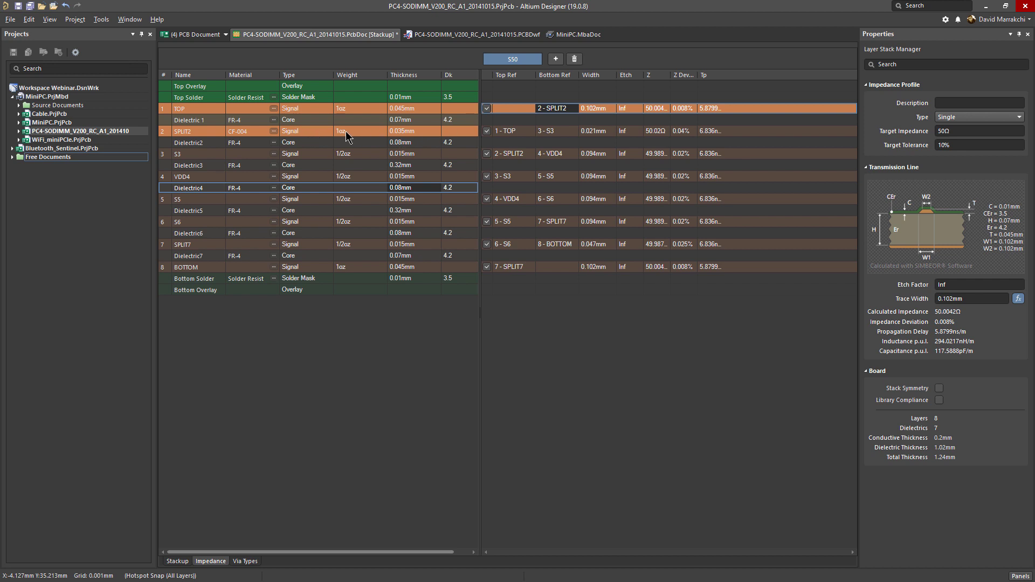
pyautogui.click(573, 112)
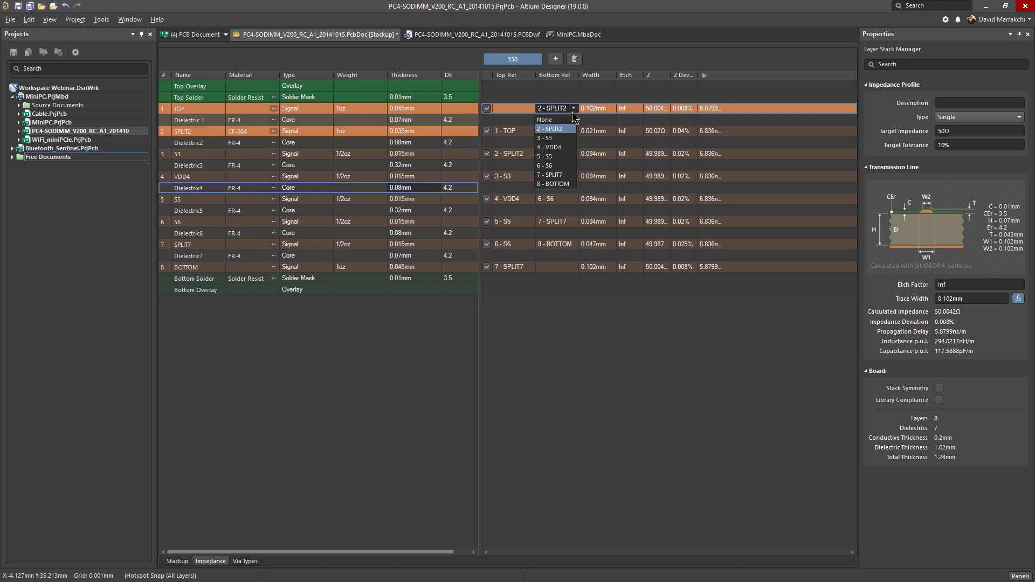
pyautogui.click(574, 114)
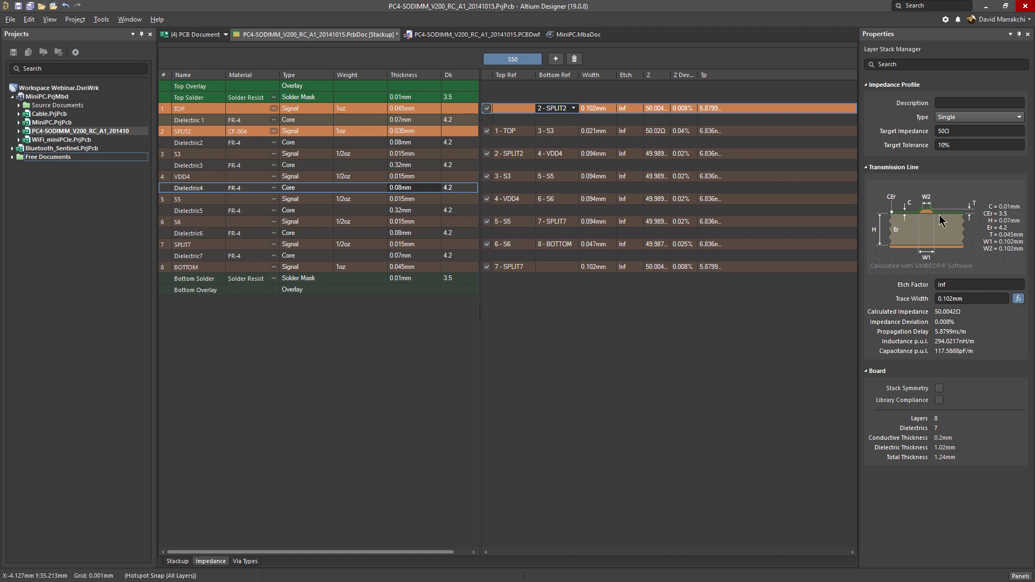
pyautogui.click(568, 107)
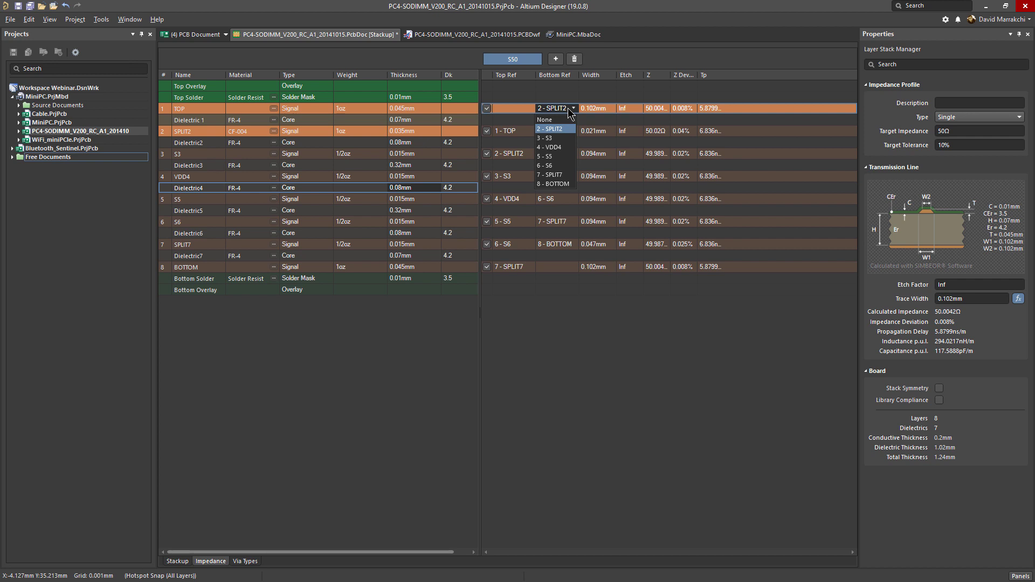
pyautogui.click(568, 107)
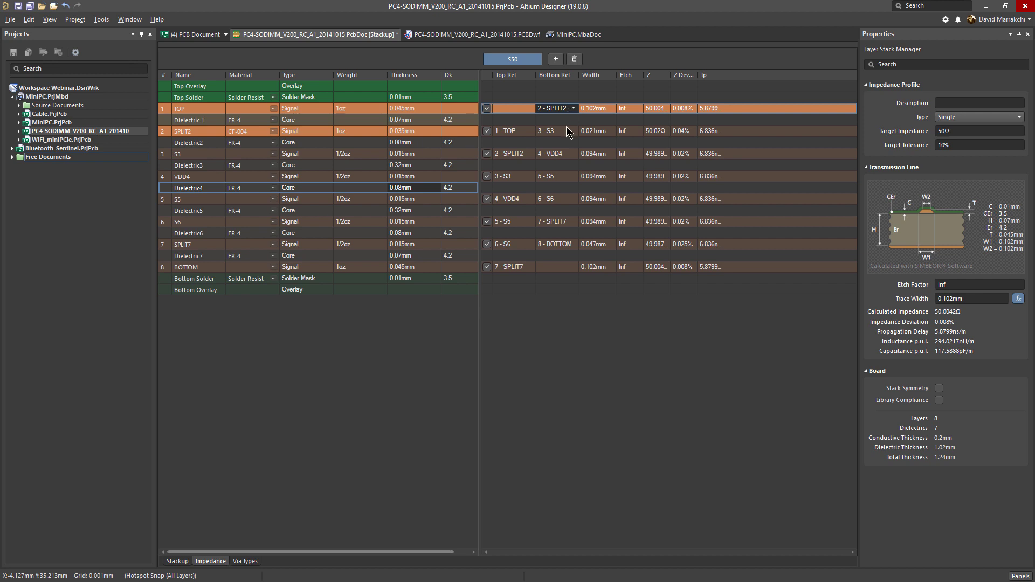
pyautogui.click(566, 132)
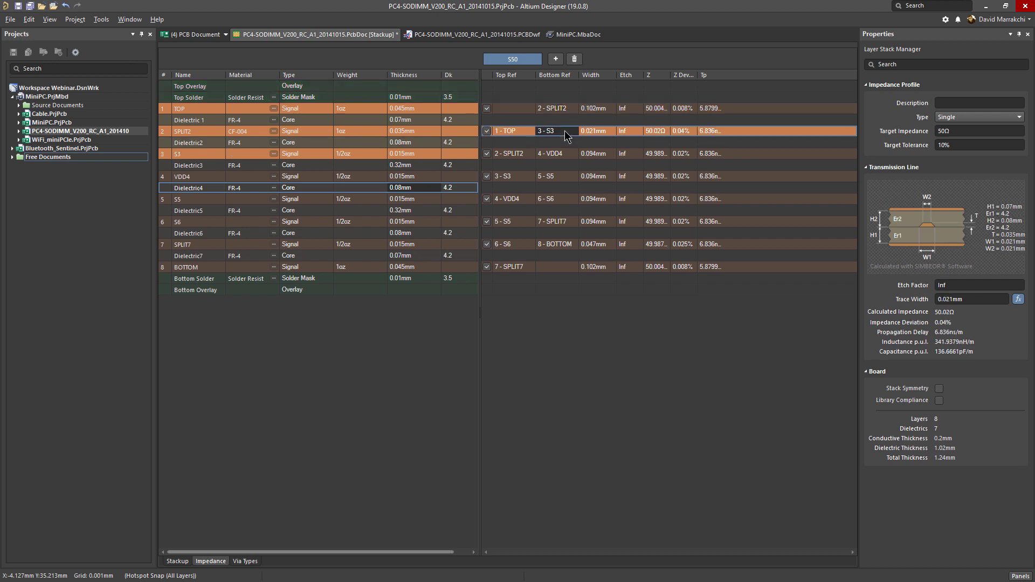
# Keep the TOP and S3 layers set as signal layers.
pyautogui.click(315, 111)
pyautogui.click(323, 111)
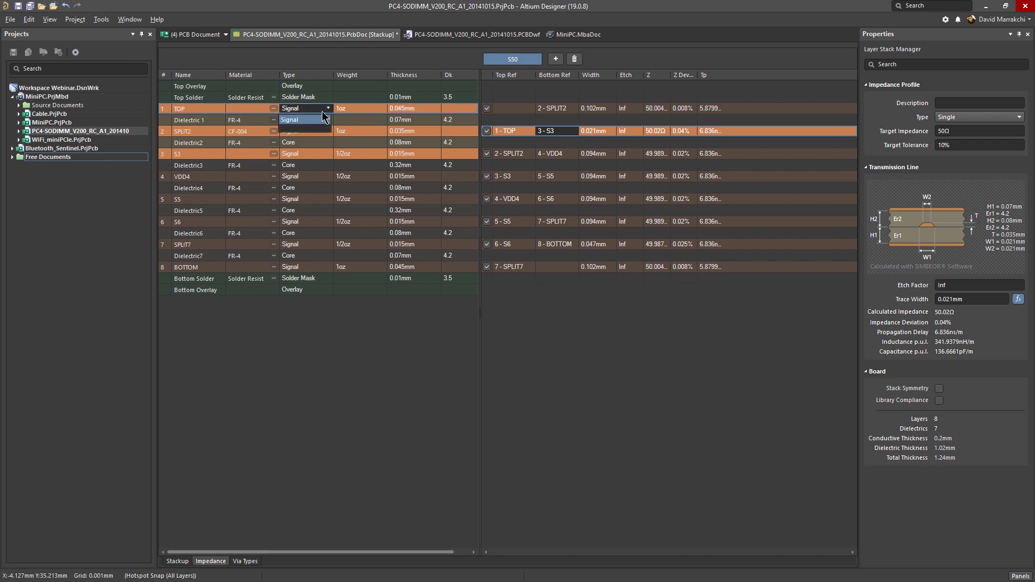
pyautogui.click(324, 118)
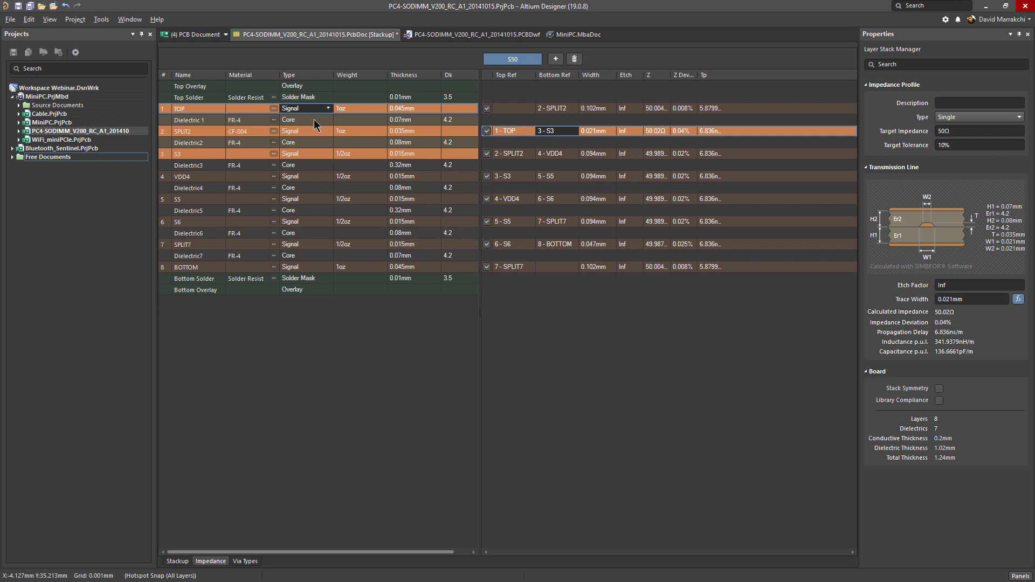
pyautogui.click(314, 154)
pyautogui.click(322, 158)
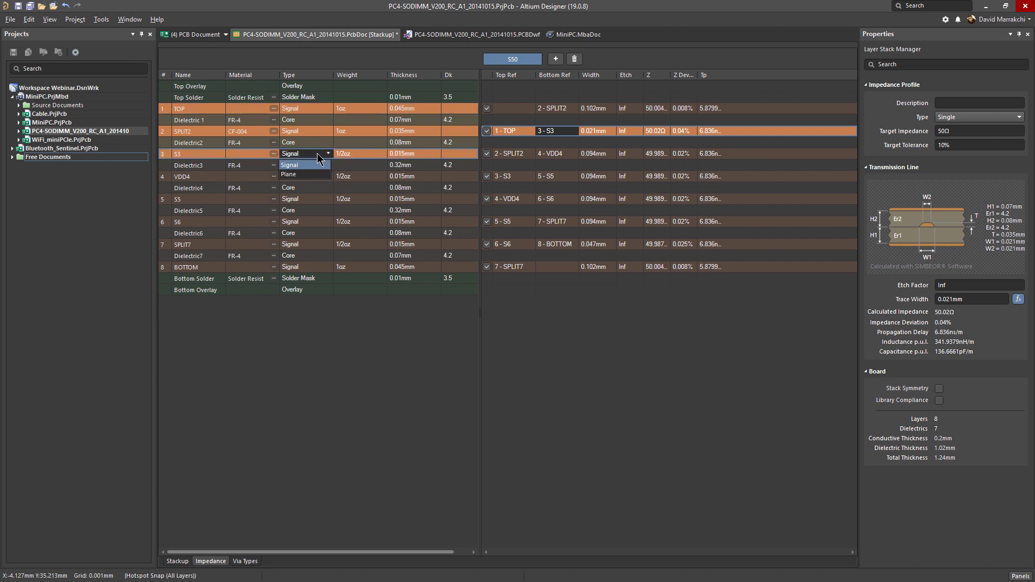
pyautogui.click(314, 161)
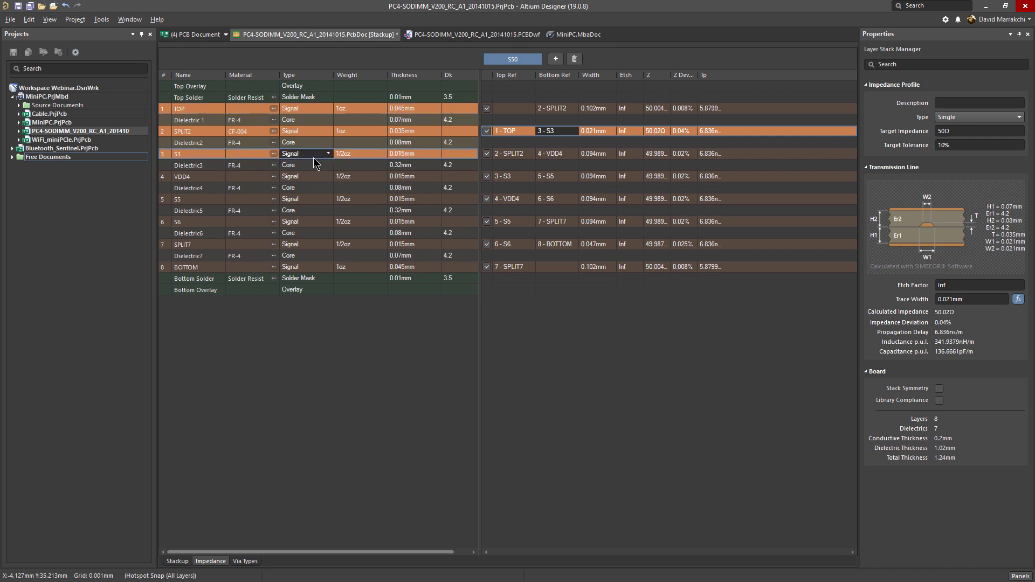
# Switch the S3 row's bottom reference to 7 - SPLIT7, then restore 5 - S5.
pyautogui.click(561, 157)
pyautogui.click(557, 177)
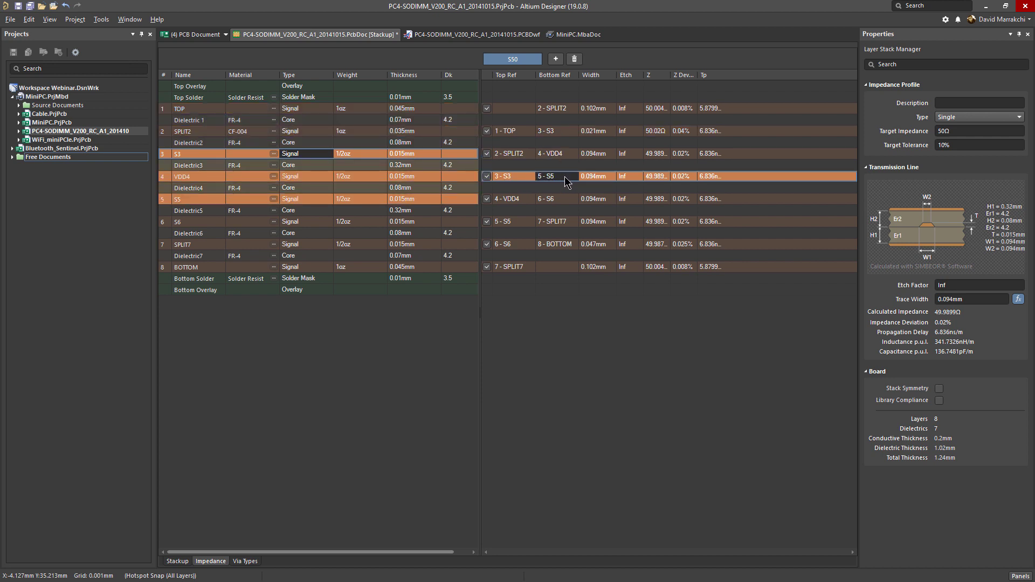
pyautogui.click(569, 181)
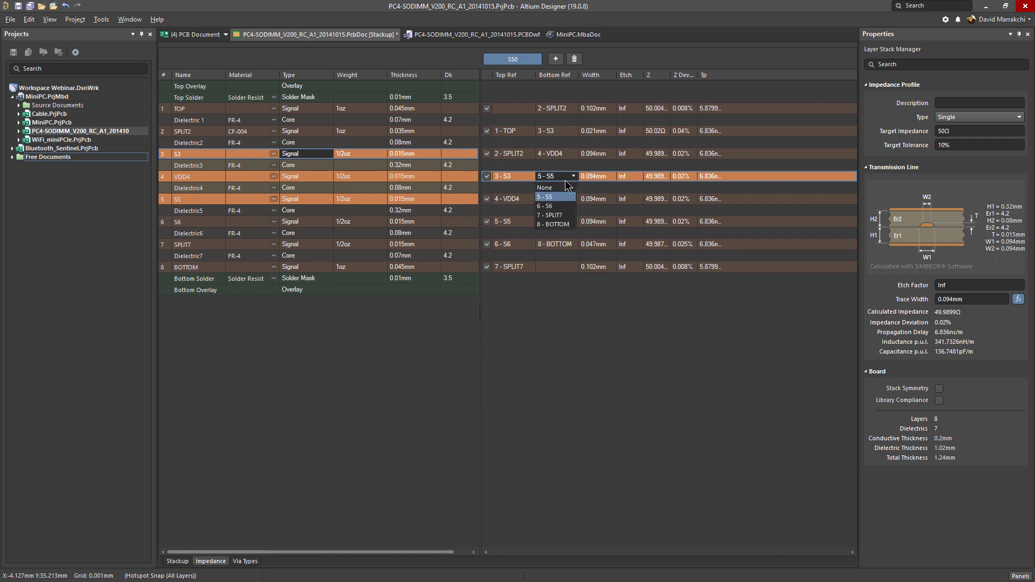
pyautogui.click(563, 216)
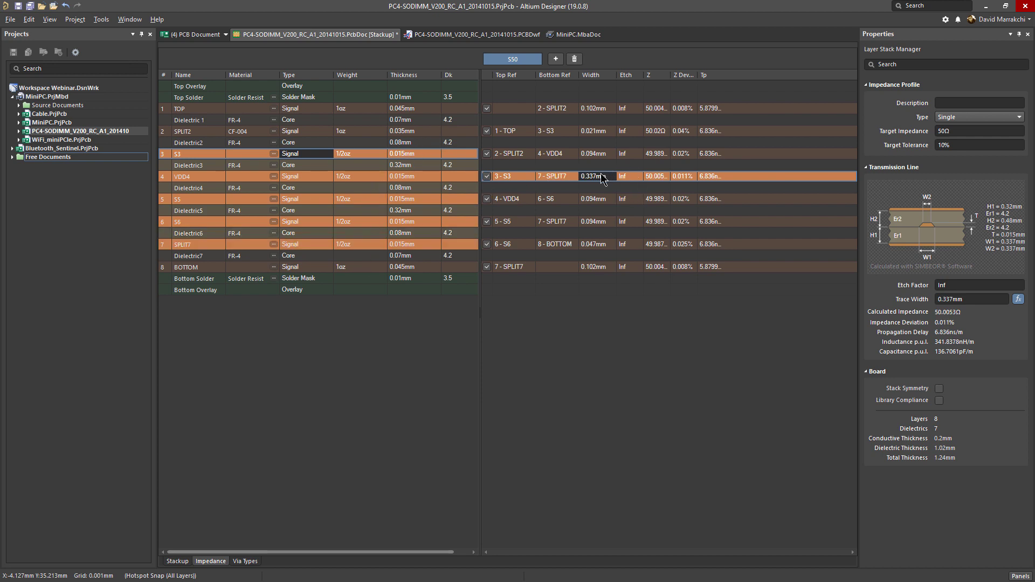
pyautogui.click(573, 180)
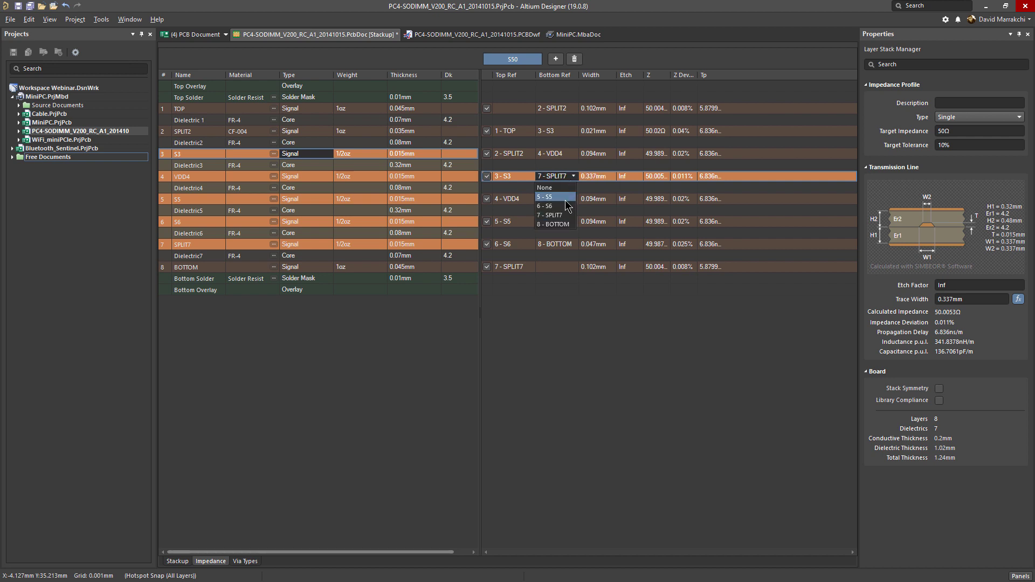
pyautogui.click(565, 198)
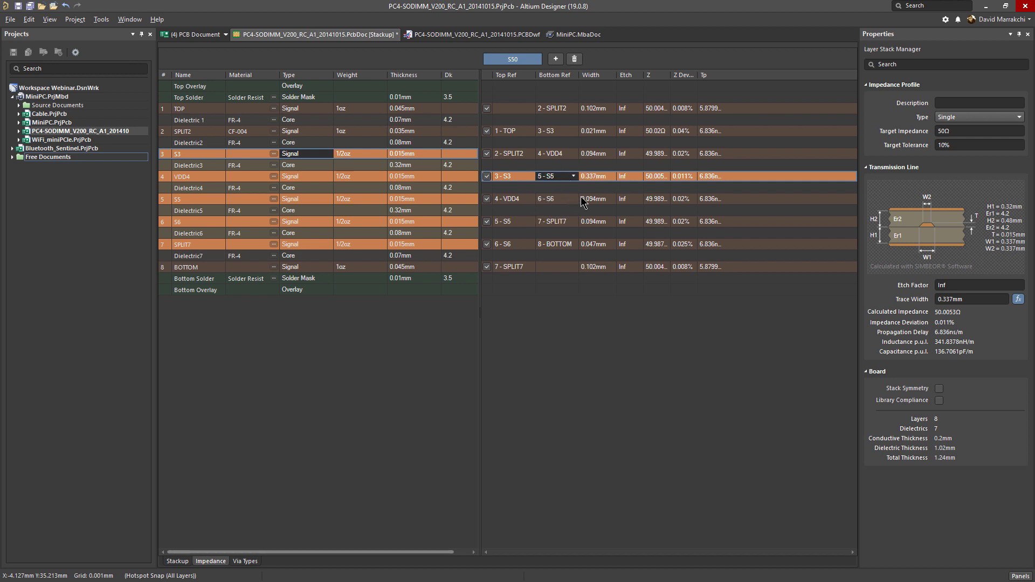
pyautogui.click(491, 111)
pyautogui.click(487, 131)
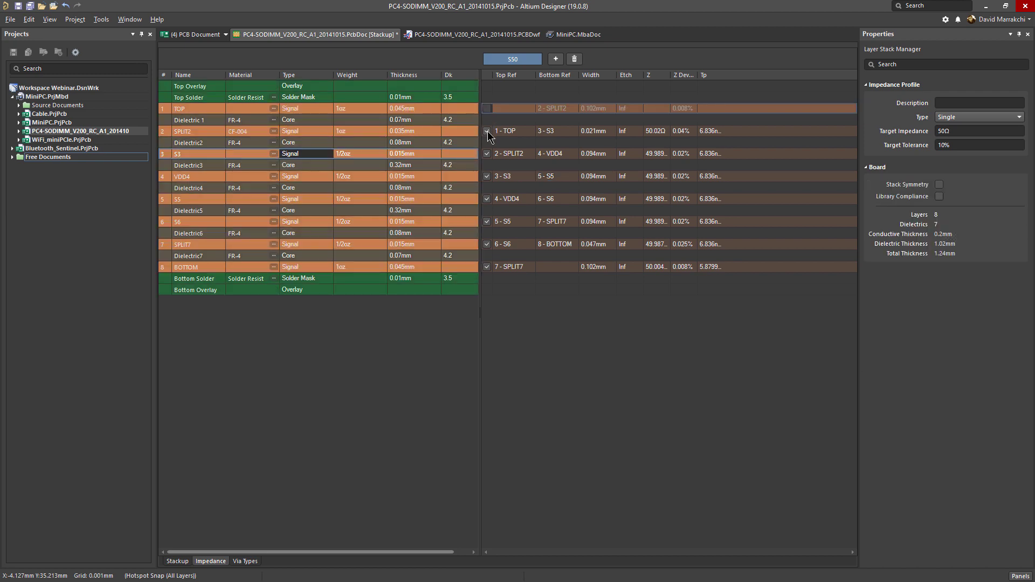
pyautogui.click(487, 176)
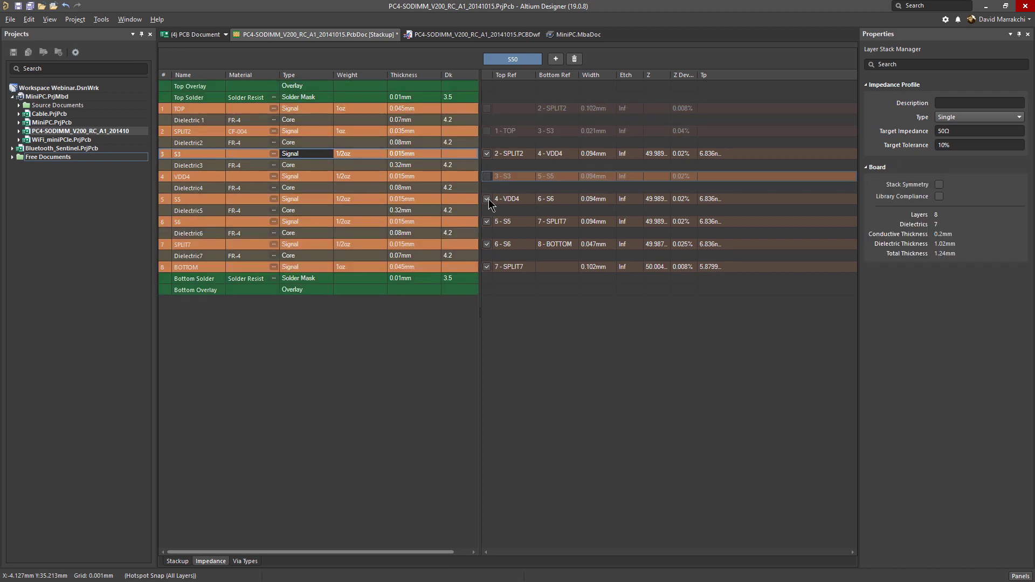
pyautogui.click(488, 110)
pyautogui.click(488, 131)
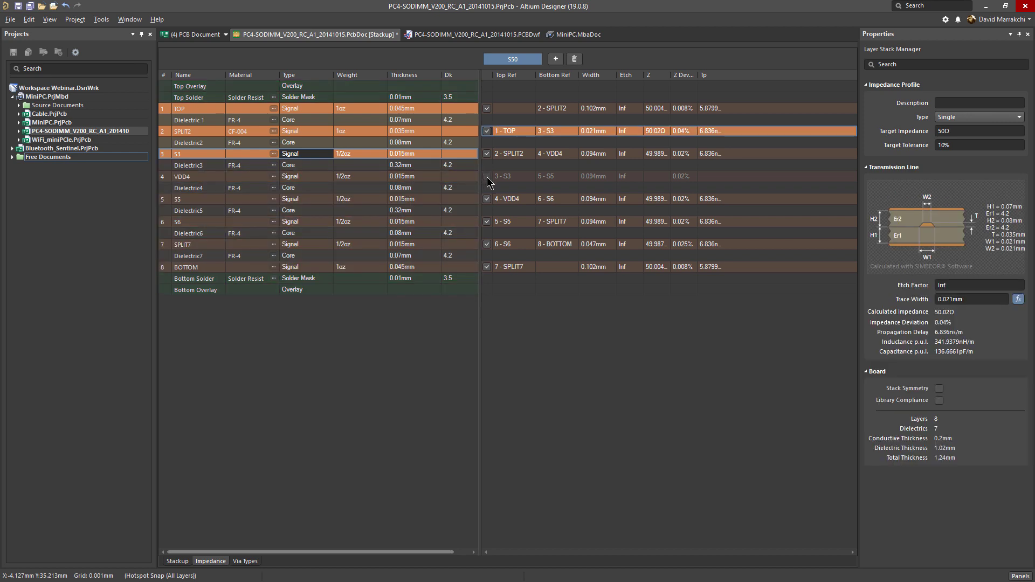
pyautogui.click(487, 176)
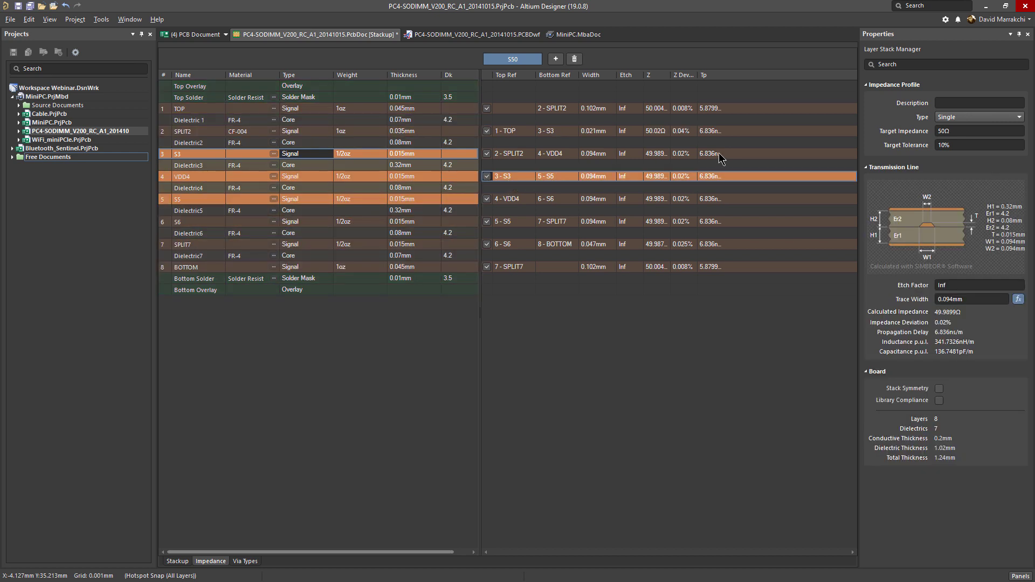
# Give the S3 line a 2.5 etch factor, recalculating its width to 0.099mm.
pyautogui.click(956, 132)
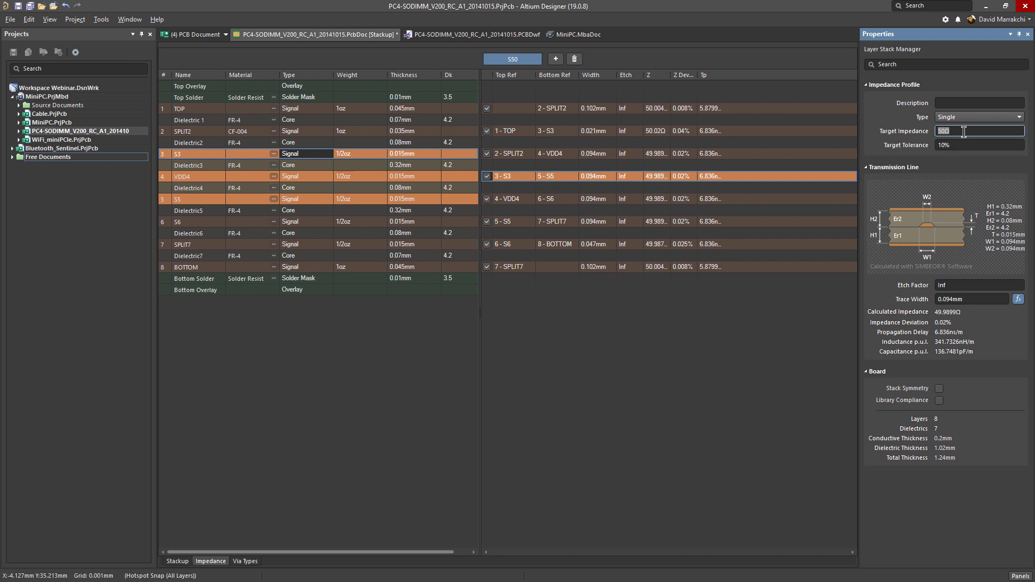
pyautogui.click(962, 145)
pyautogui.click(956, 285)
pyautogui.write('2.5')
pyautogui.click(964, 300)
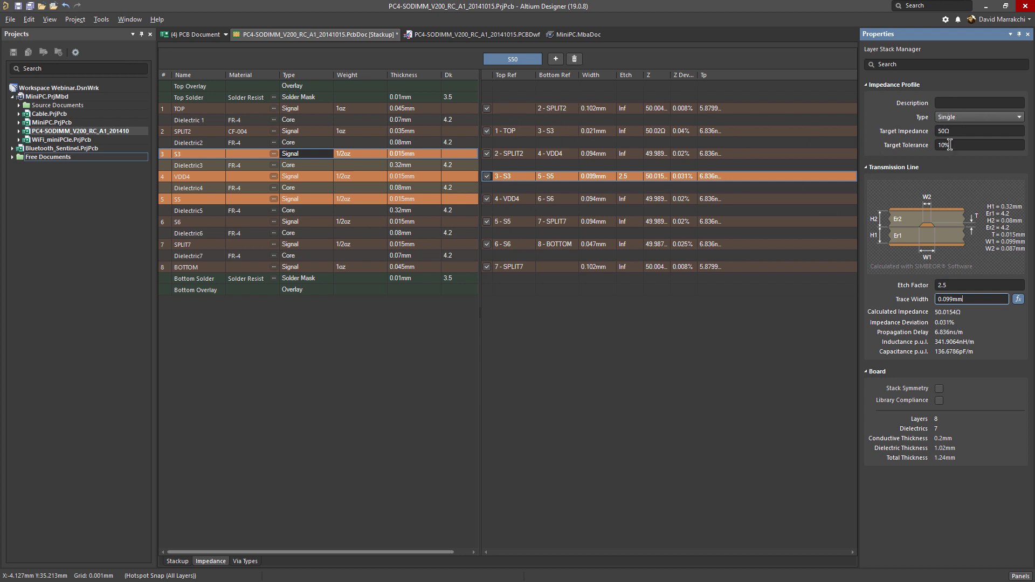
pyautogui.click(594, 110)
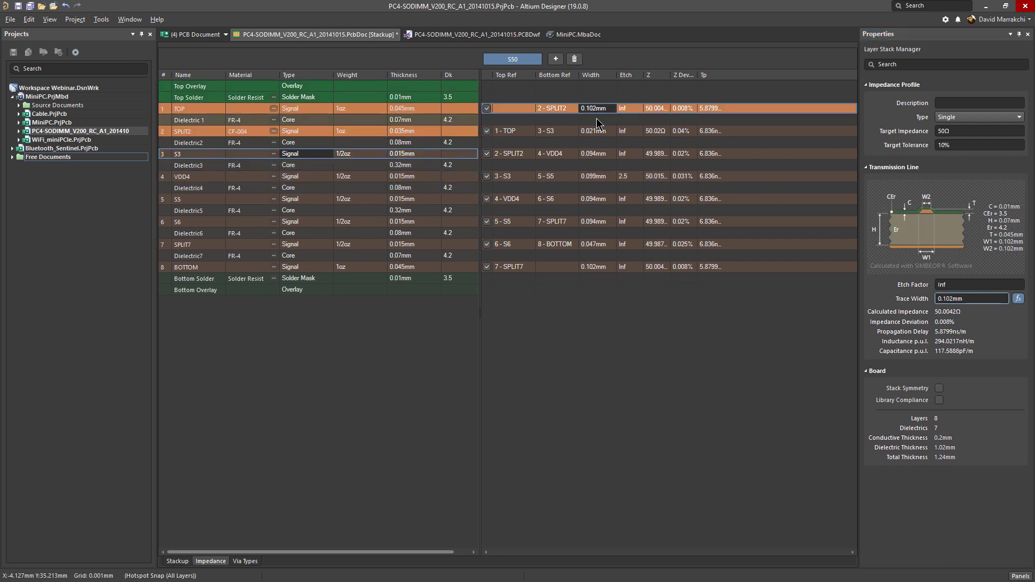
pyautogui.click(599, 132)
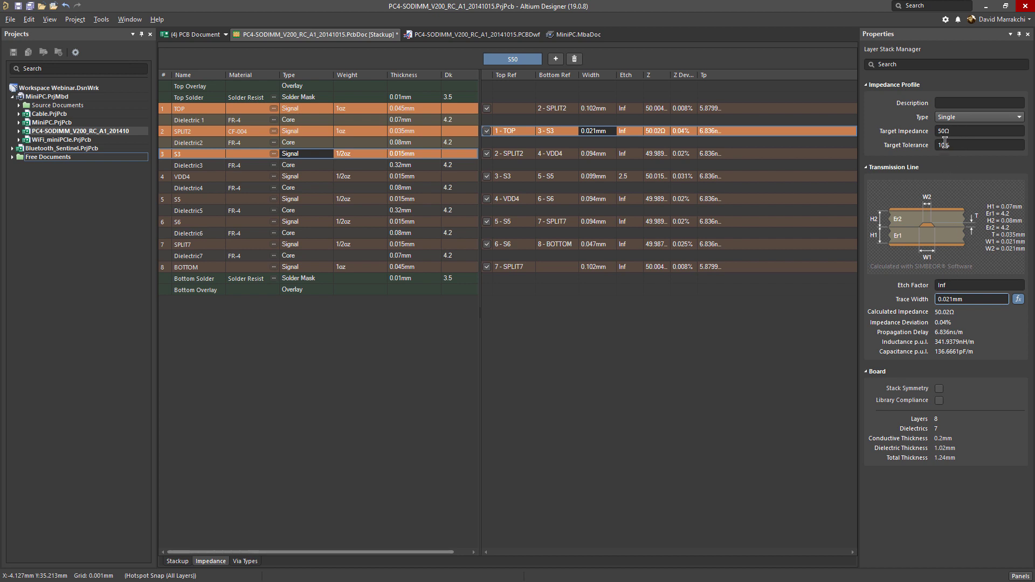
pyautogui.press('Return')
pyautogui.click(954, 300)
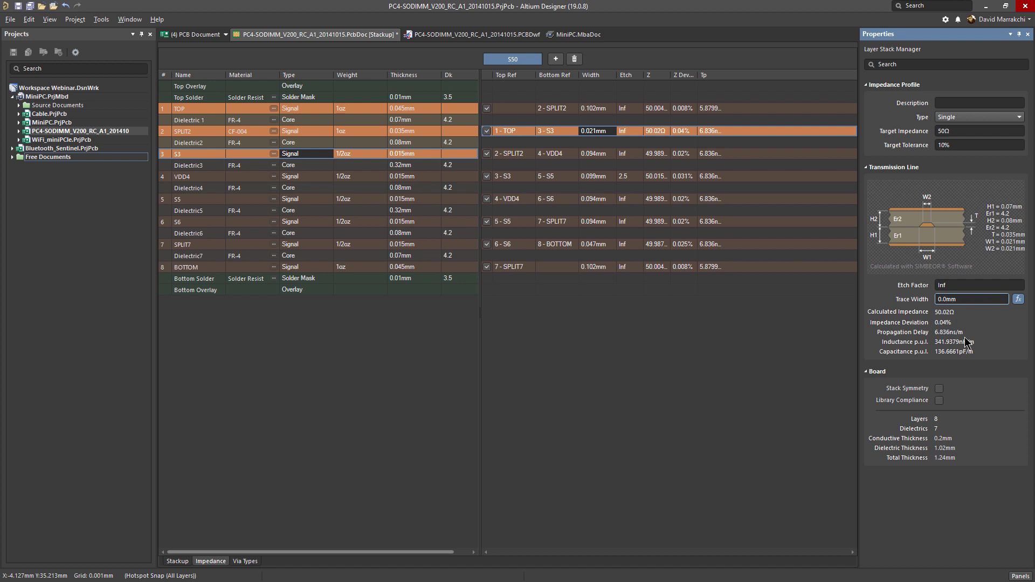
pyautogui.write('25')
pyautogui.press('Return')
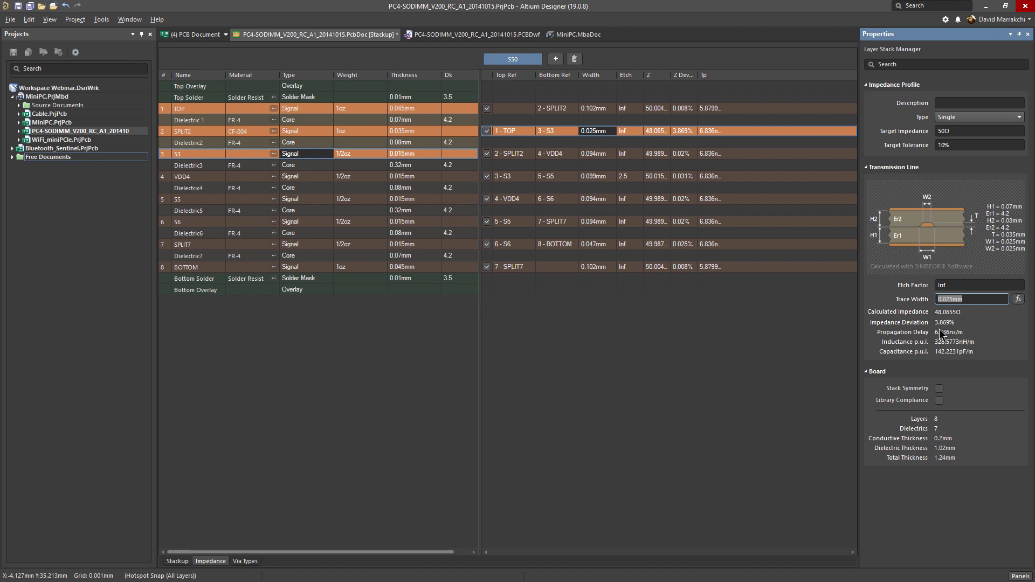
pyautogui.click(1019, 301)
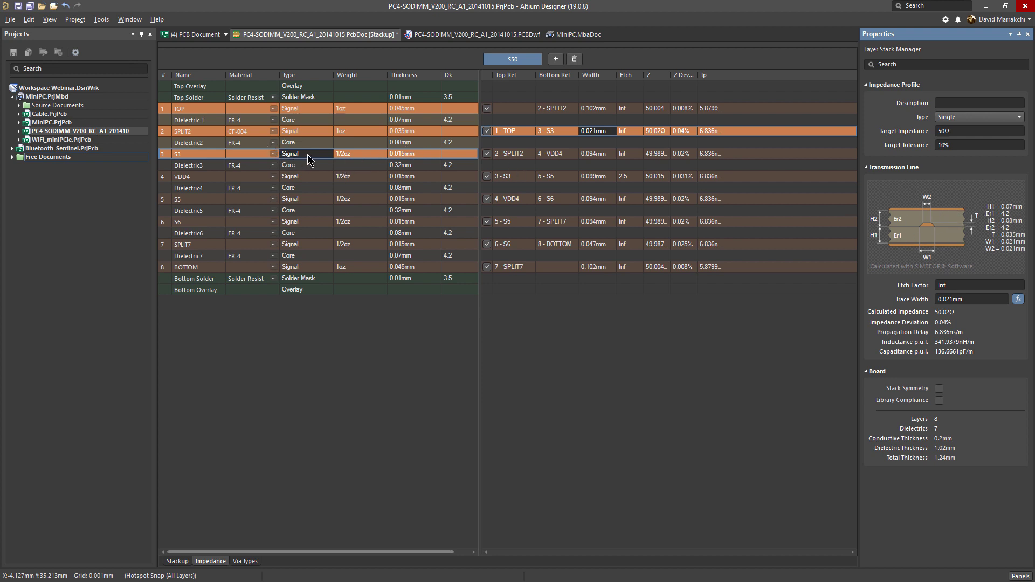
# Browse the stackup tools and review the Dielectric 1 and Dielectric 2 thicknesses.
pyautogui.click(101, 19)
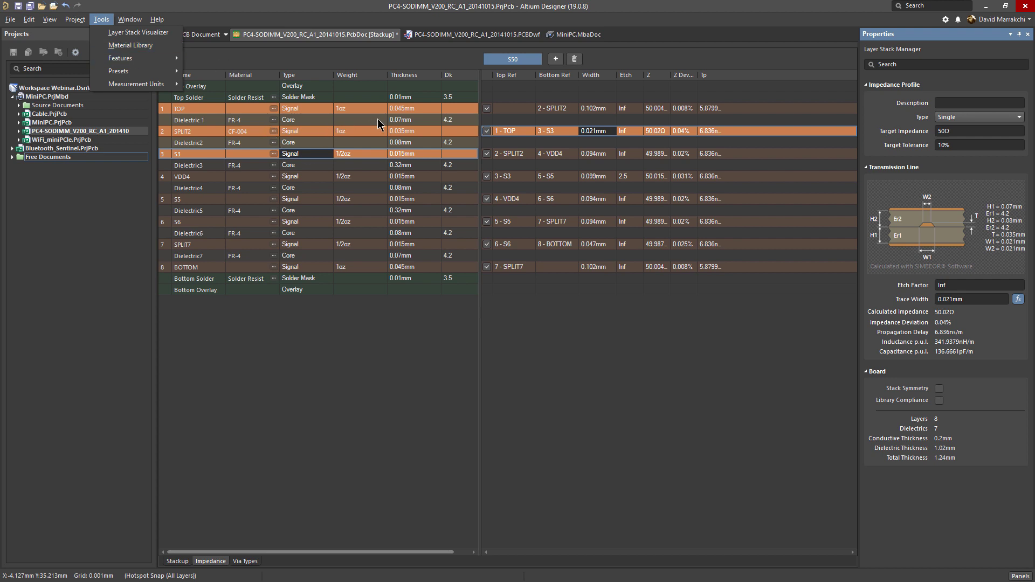
pyautogui.click(556, 132)
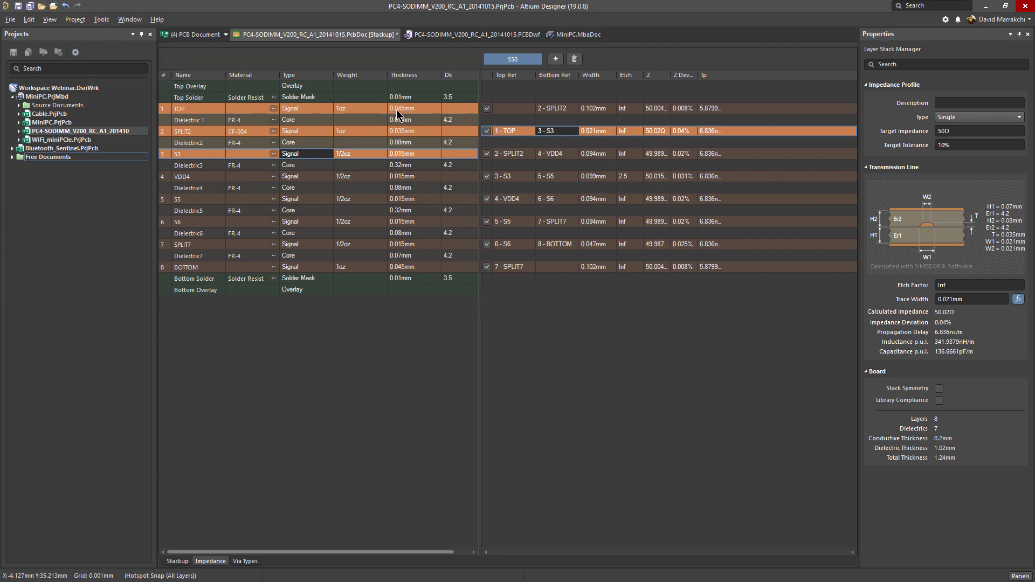
pyautogui.click(405, 121)
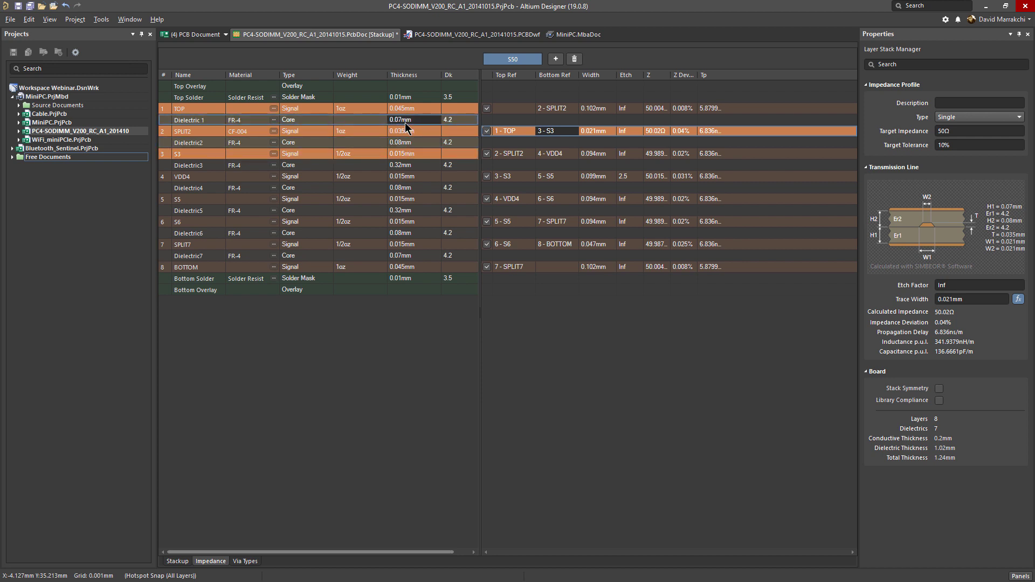
pyautogui.click(405, 142)
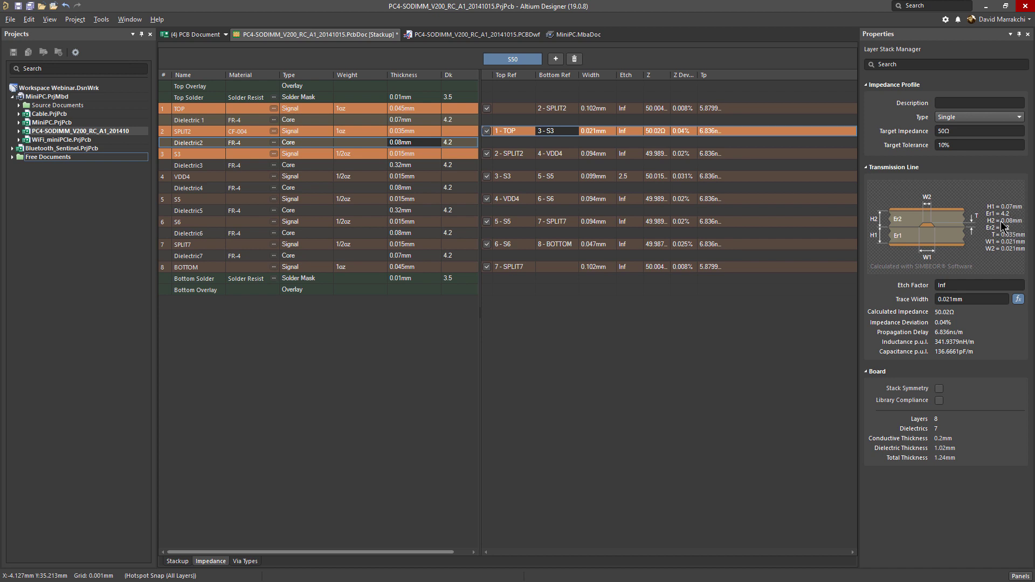
# Change Dielectric 1 thickness to 0.15mm, then restore it to 0.07mm.
pyautogui.click(402, 120)
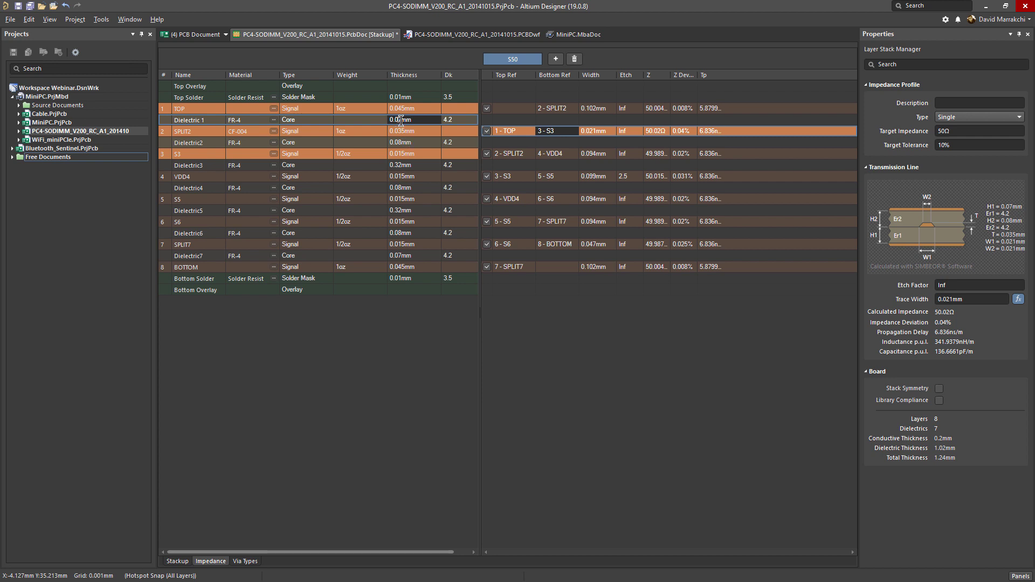
pyautogui.press('BackSpace')
pyautogui.press('BackSpace')
pyautogui.write('15')
pyautogui.press('Return')
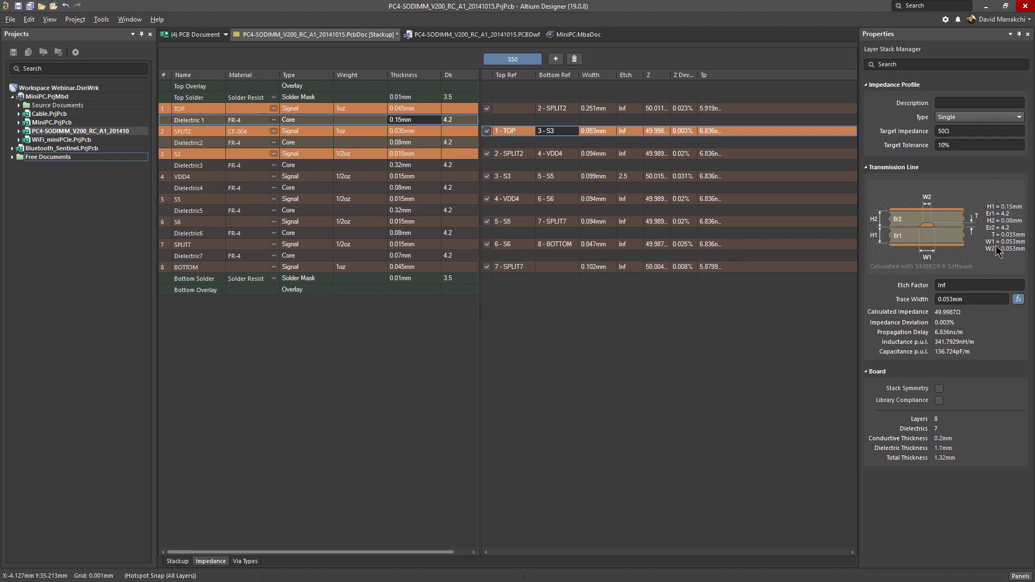
pyautogui.write('0.07')
pyautogui.press('Return')
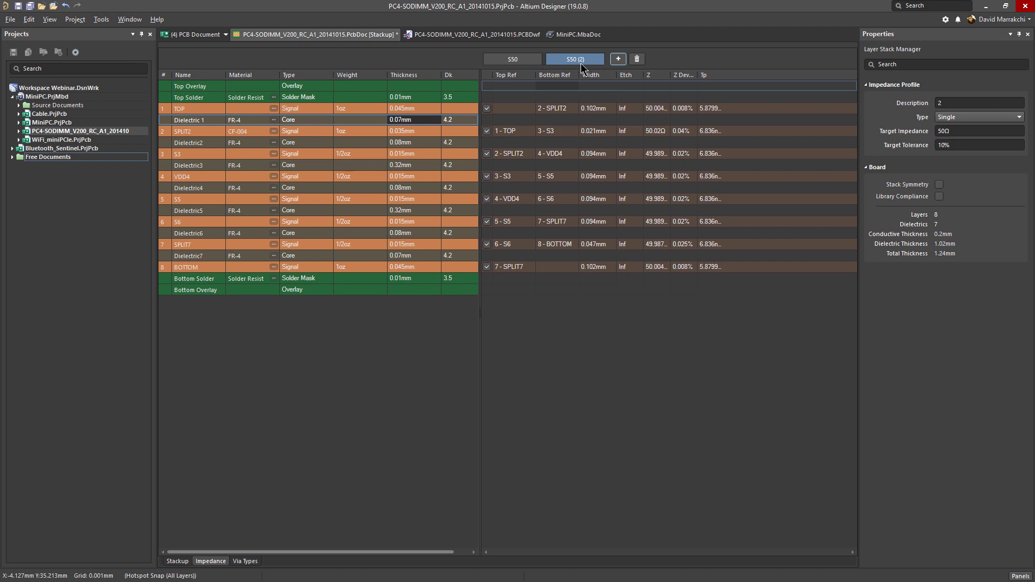
# Describe the second profile as clk50ohm and review its SPLIT2 and S3 lines.
pyautogui.click(951, 102)
pyautogui.press('BackSpace')
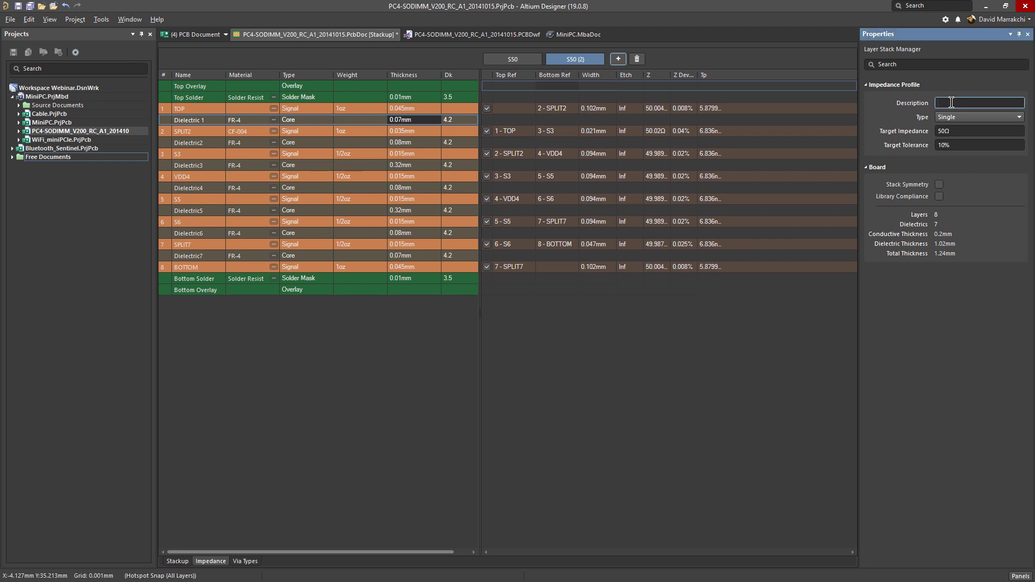
pyautogui.write('clk50ohm')
pyautogui.click(569, 133)
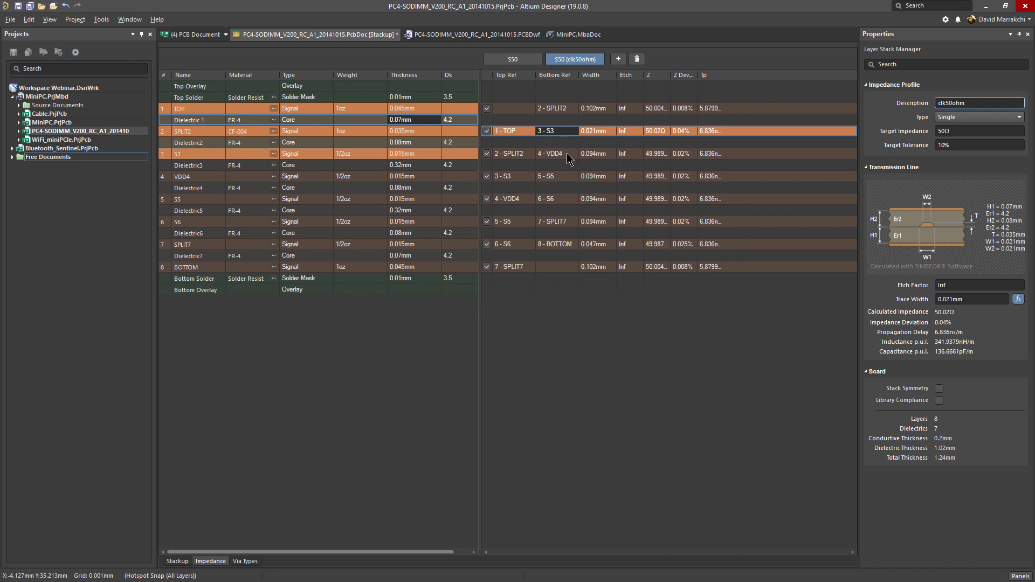
pyautogui.click(568, 154)
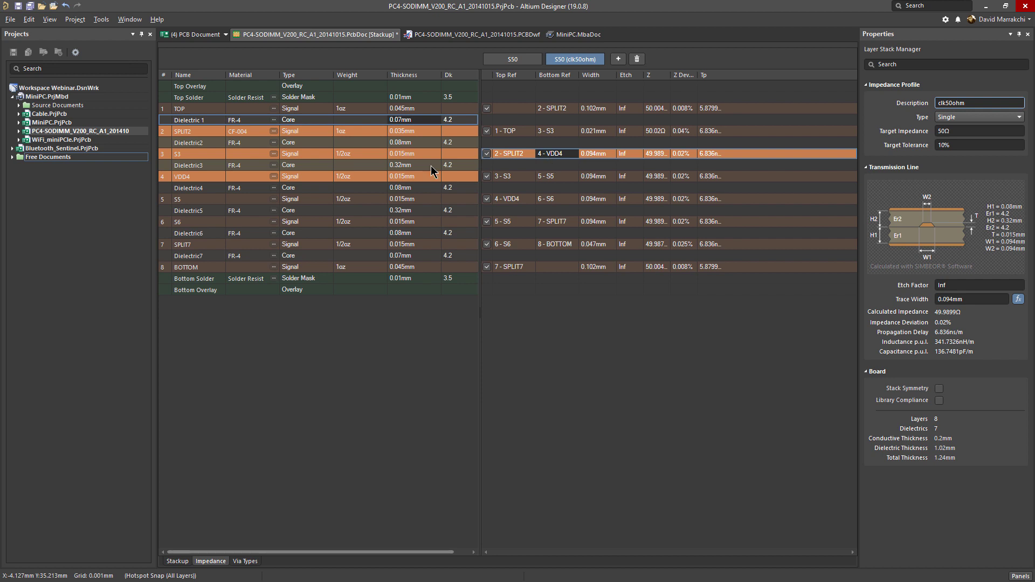
pyautogui.rightClick(204, 169)
pyautogui.moveTo(186, 187)
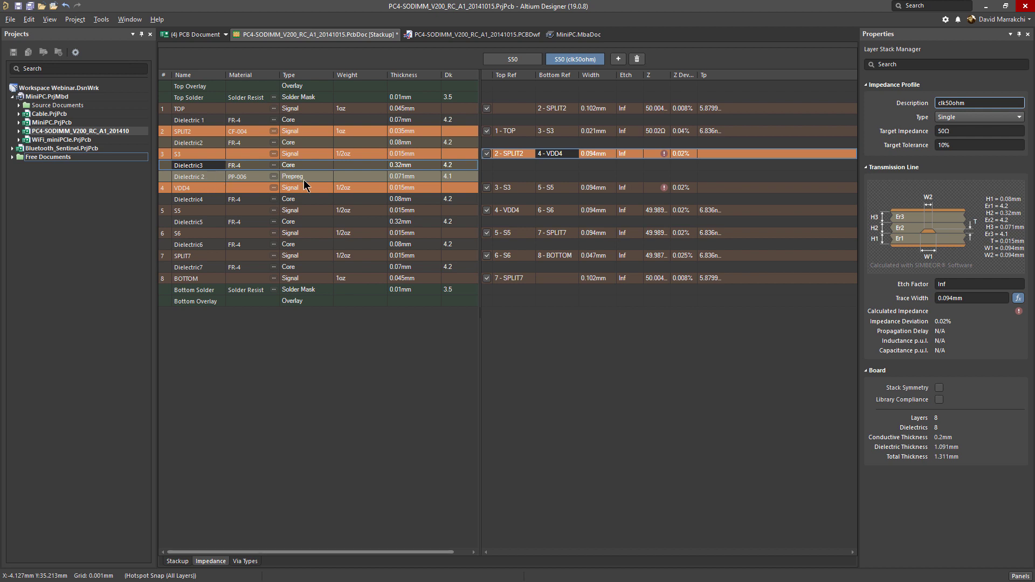
pyautogui.moveTo(665, 155)
pyautogui.hotkey('ctrl', 'z')
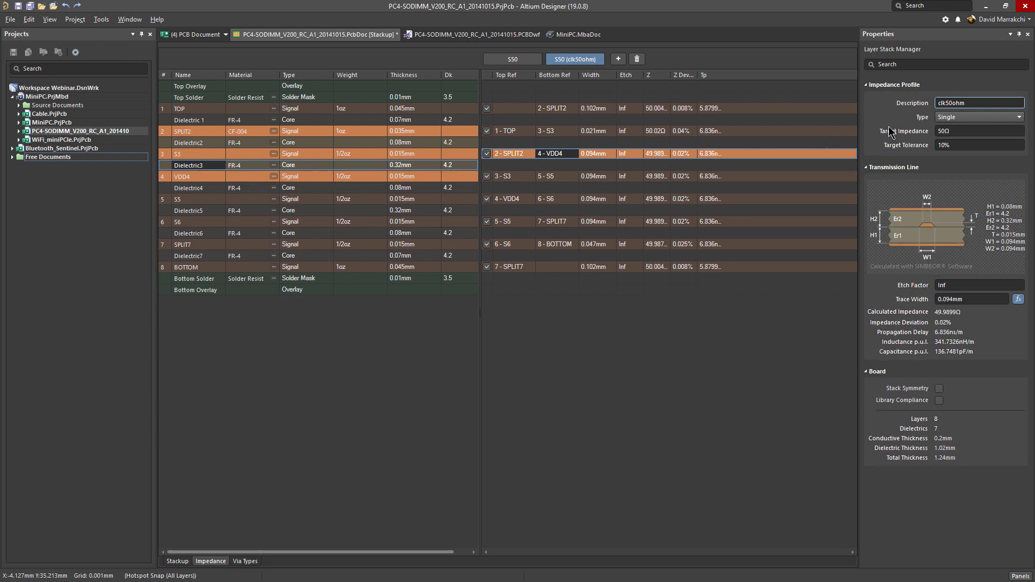
# Change the clk50ohm profile's type from Single to Differential, making it D50.
pyautogui.click(949, 118)
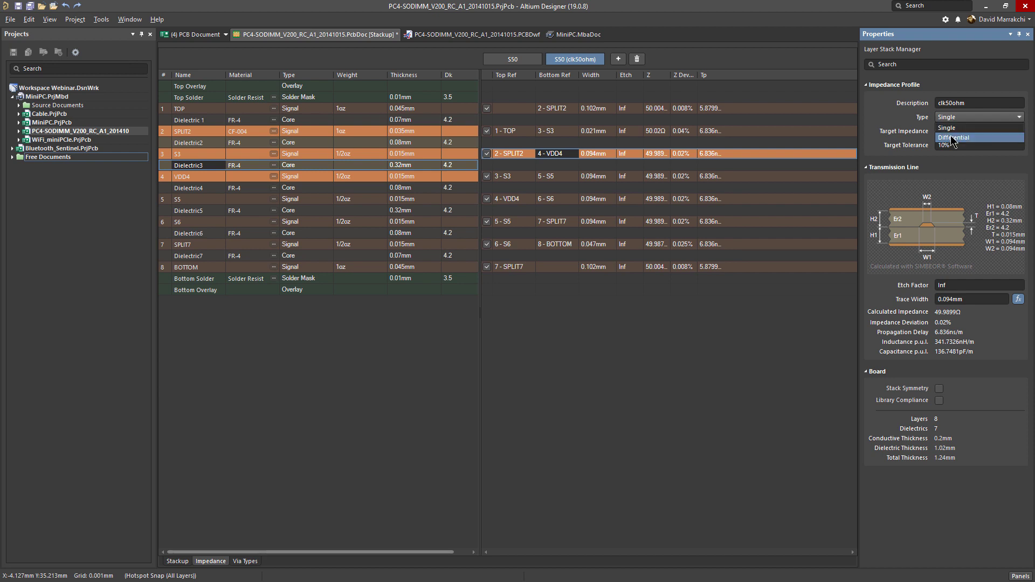
pyautogui.click(952, 138)
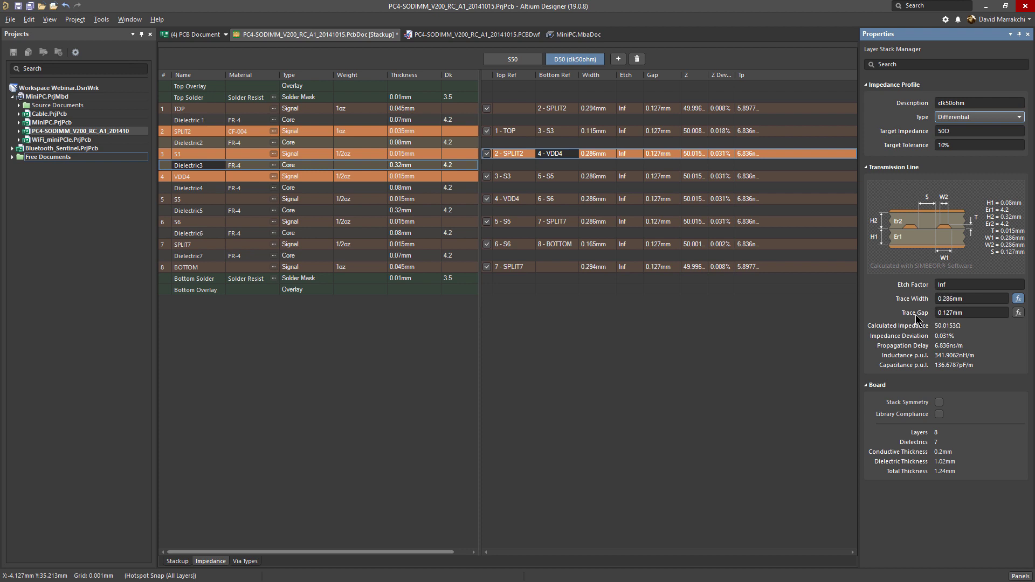
# Set the SPLIT2 pair's trace gap to 0.15mm and have the trace width calculated.
pyautogui.click(949, 312)
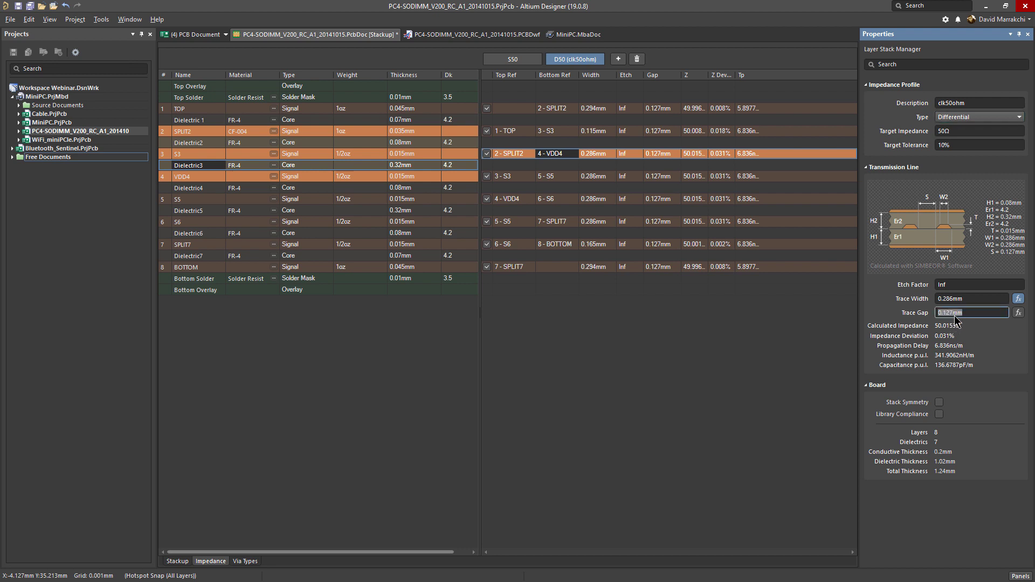
pyautogui.click(953, 317)
pyautogui.press('Return')
pyautogui.click(1017, 313)
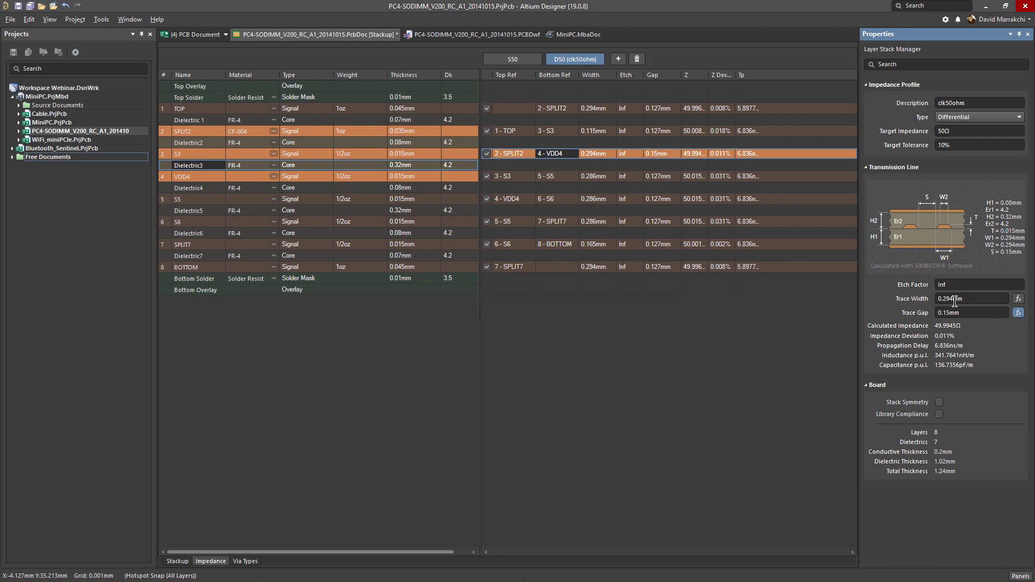
pyautogui.click(1021, 303)
# Save the layer stack and switch to the PC4-SODIMM board layout.
pyautogui.rightClick(281, 36)
pyautogui.click(322, 96)
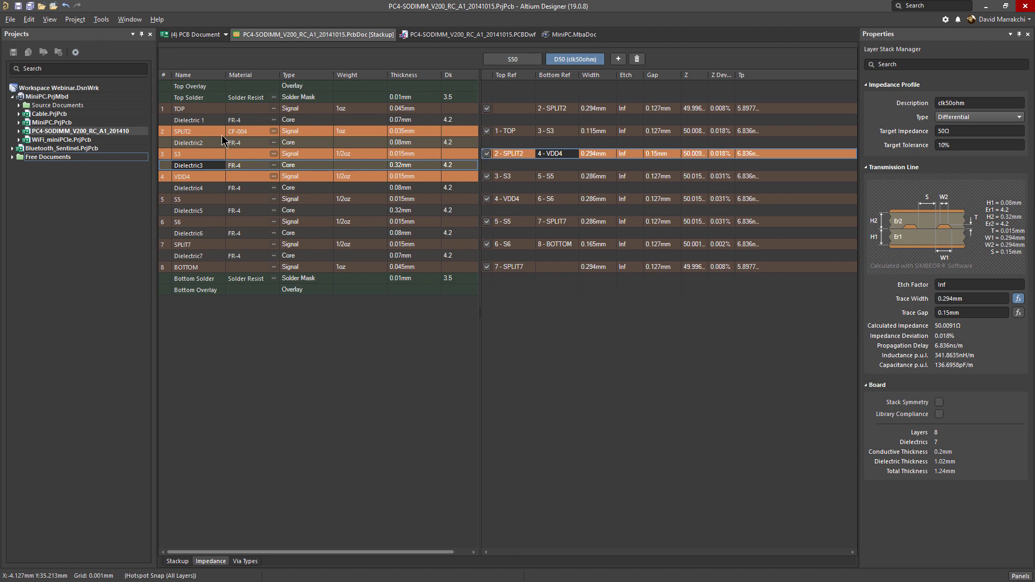
pyautogui.moveTo(199, 40)
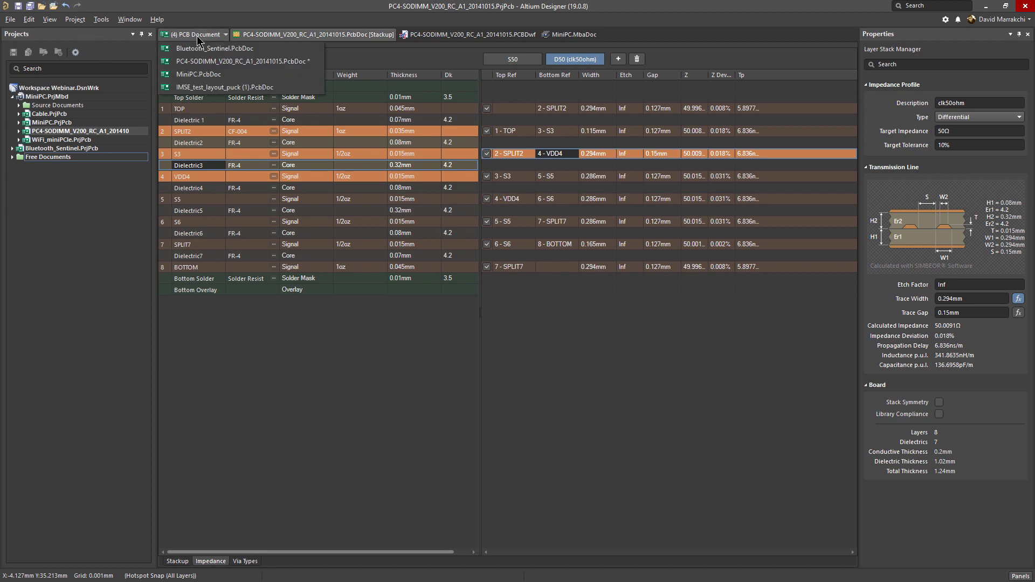
pyautogui.click(200, 74)
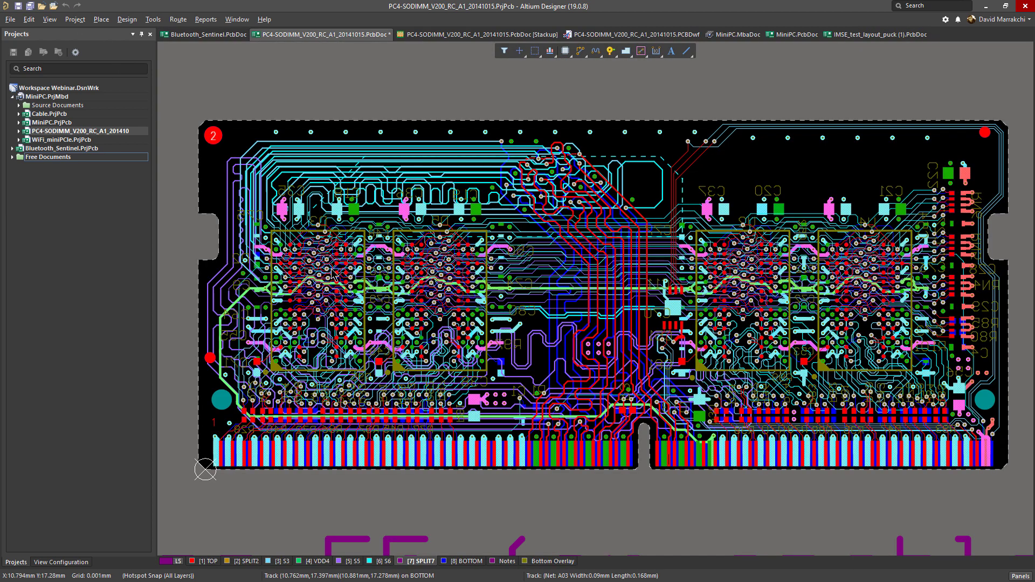
# Make the Width_Address_and_Comand routing rule use the S50 impedance profile.
pyautogui.click(127, 20)
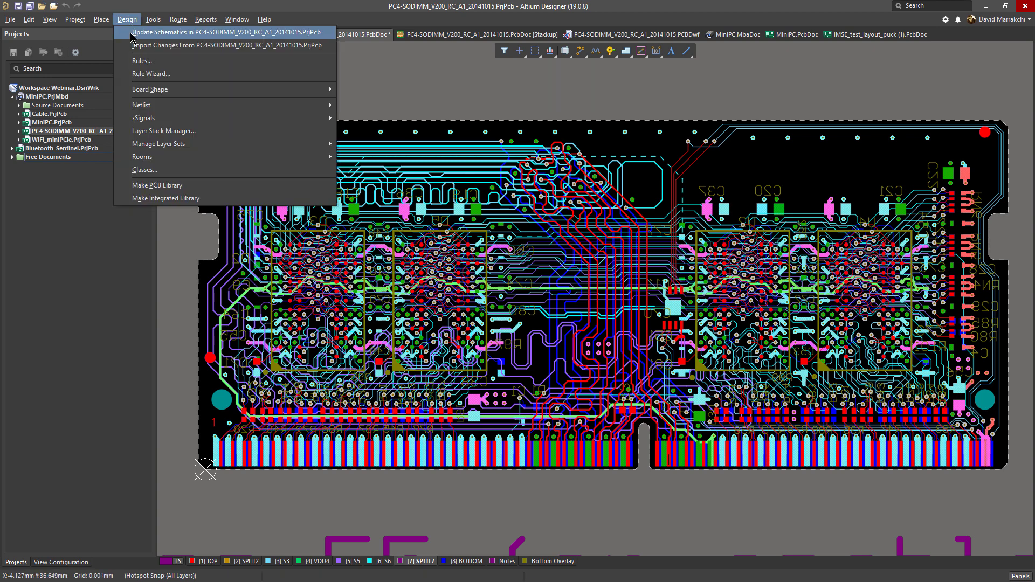
pyautogui.click(141, 61)
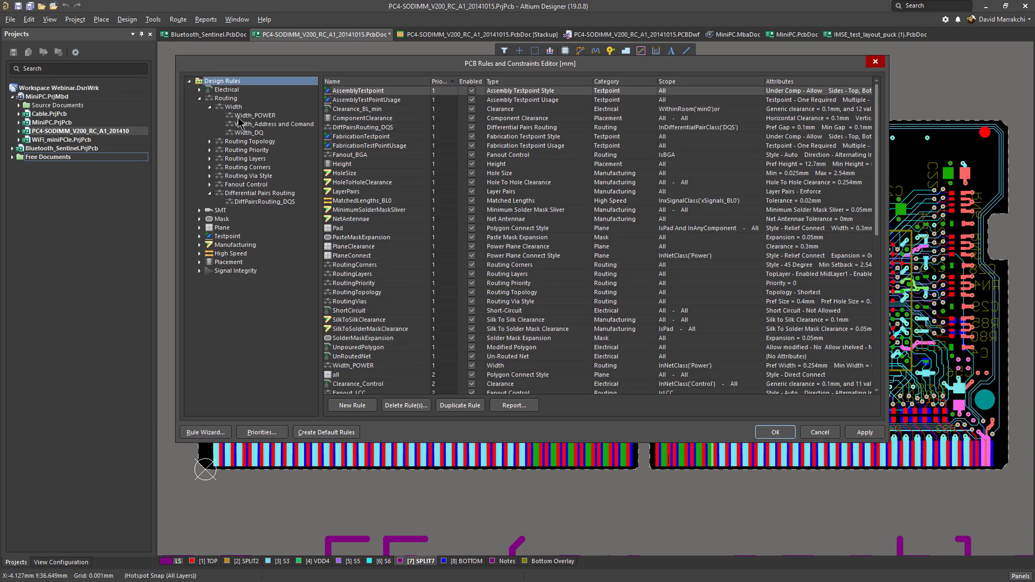
pyautogui.click(253, 116)
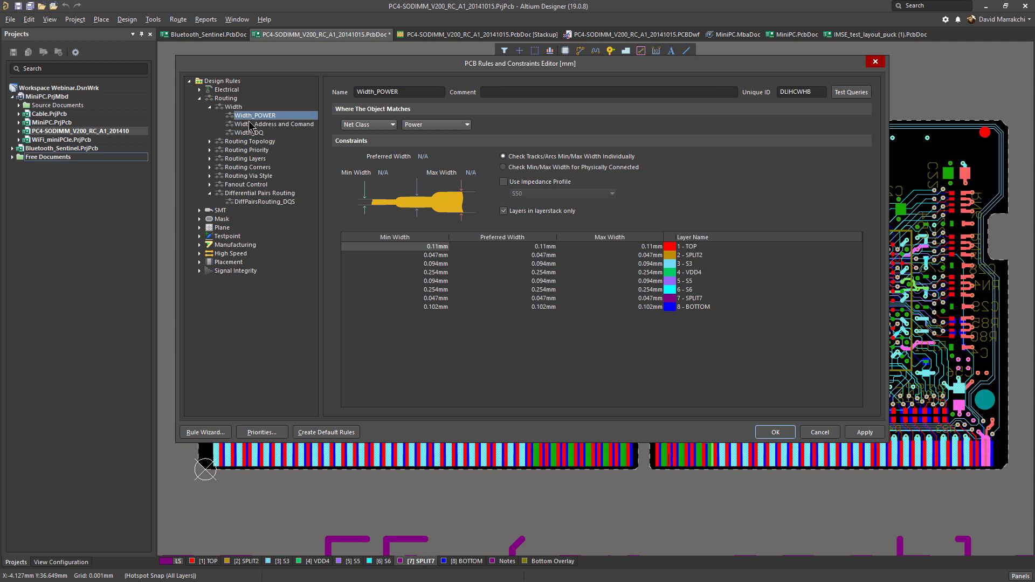
pyautogui.click(256, 124)
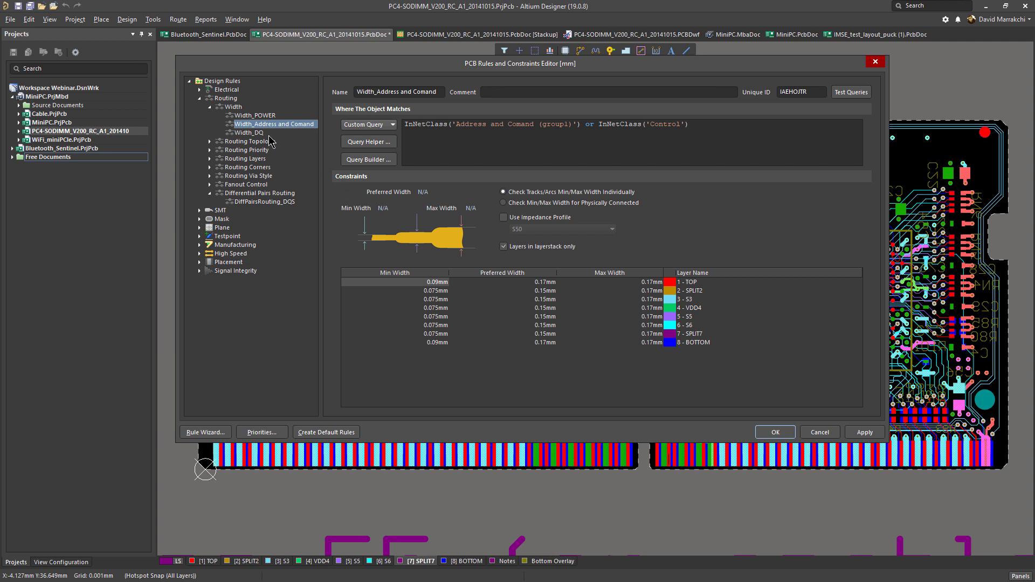
pyautogui.click(505, 218)
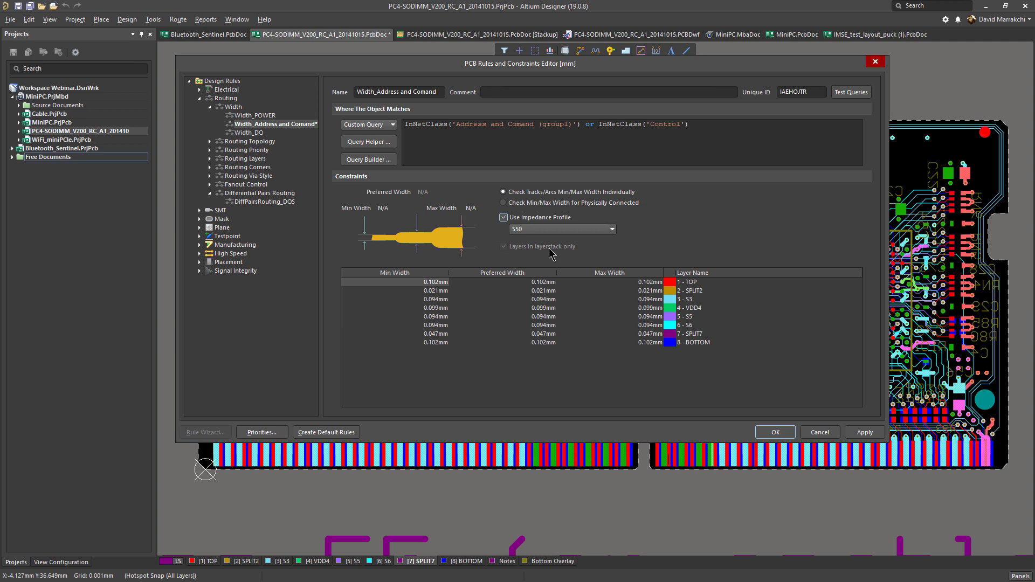
pyautogui.click(546, 231)
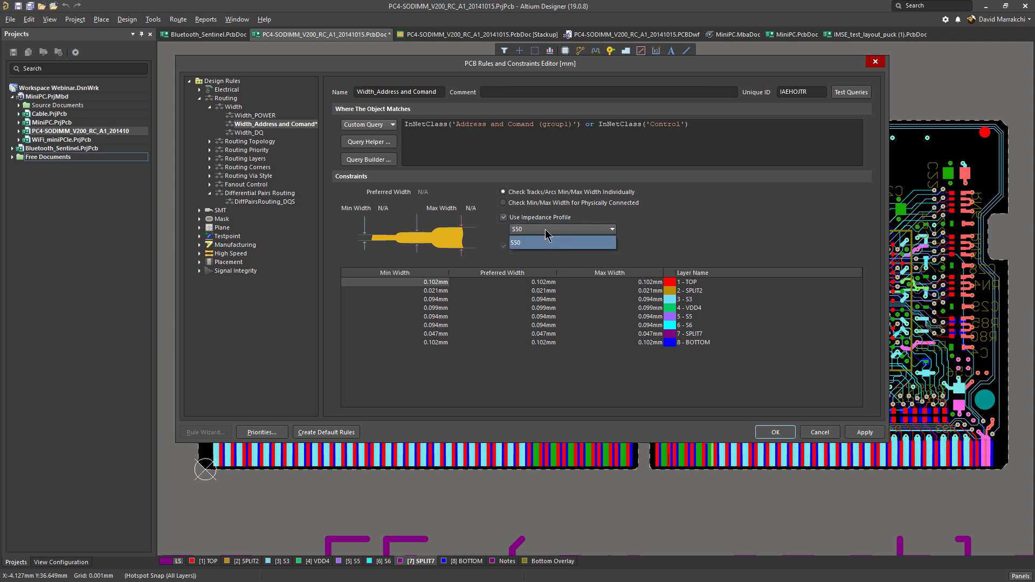
pyautogui.click(546, 231)
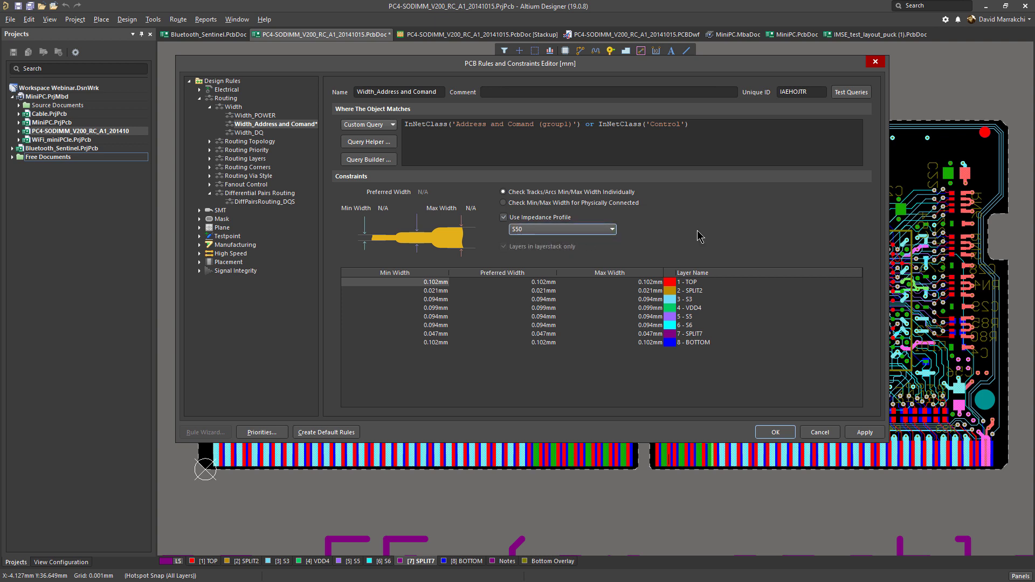
pyautogui.click(247, 203)
# Create a DiffPairsRouting rule scoped to diff pair class CLK using the D50 (clk50ohm) impedance profile, and apply it.
pyautogui.rightClick(264, 203)
pyautogui.click(303, 209)
pyautogui.click(289, 203)
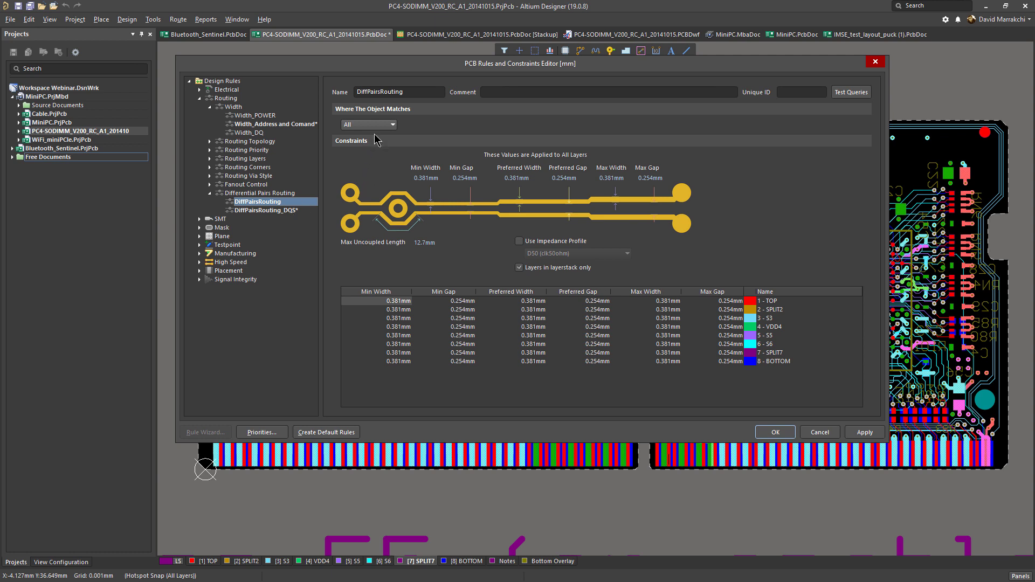
pyautogui.click(376, 127)
pyautogui.click(371, 162)
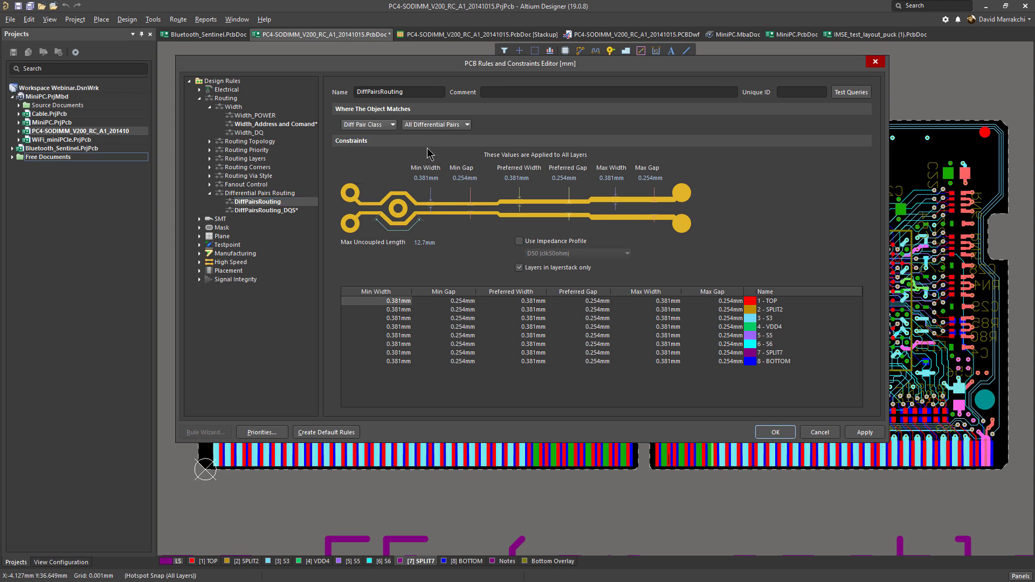
pyautogui.click(435, 126)
pyautogui.click(426, 153)
pyautogui.click(519, 242)
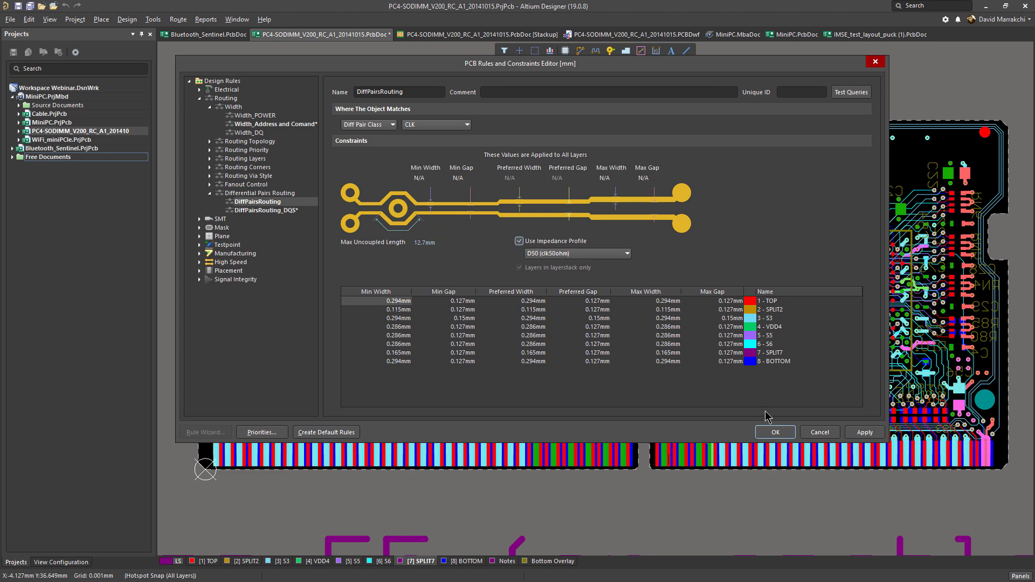
pyautogui.click(773, 432)
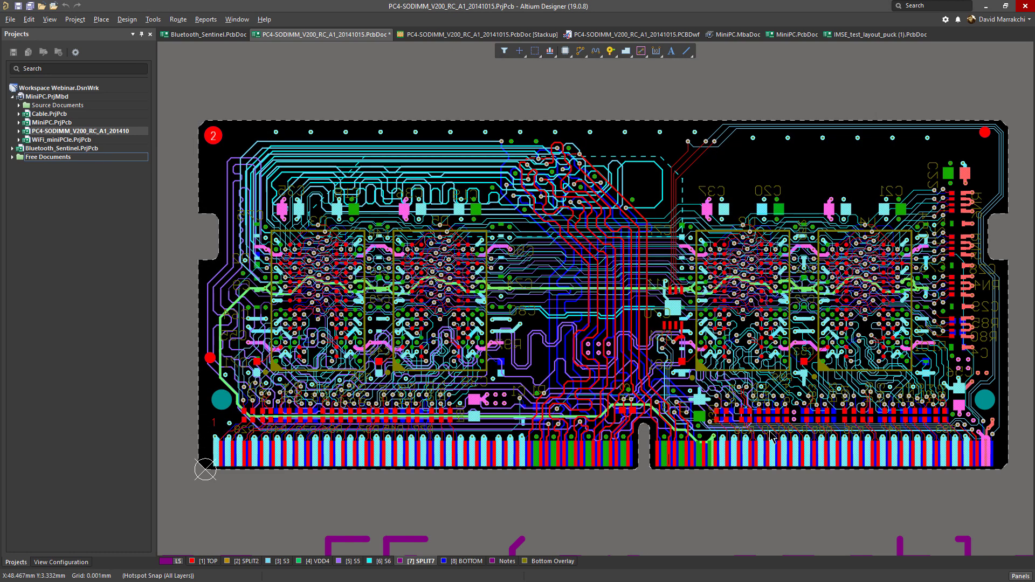
# In the PCBDwf drawing, place a Transmission Line Structure Table with all 16 impedance lines below the board views.
pyautogui.click(624, 36)
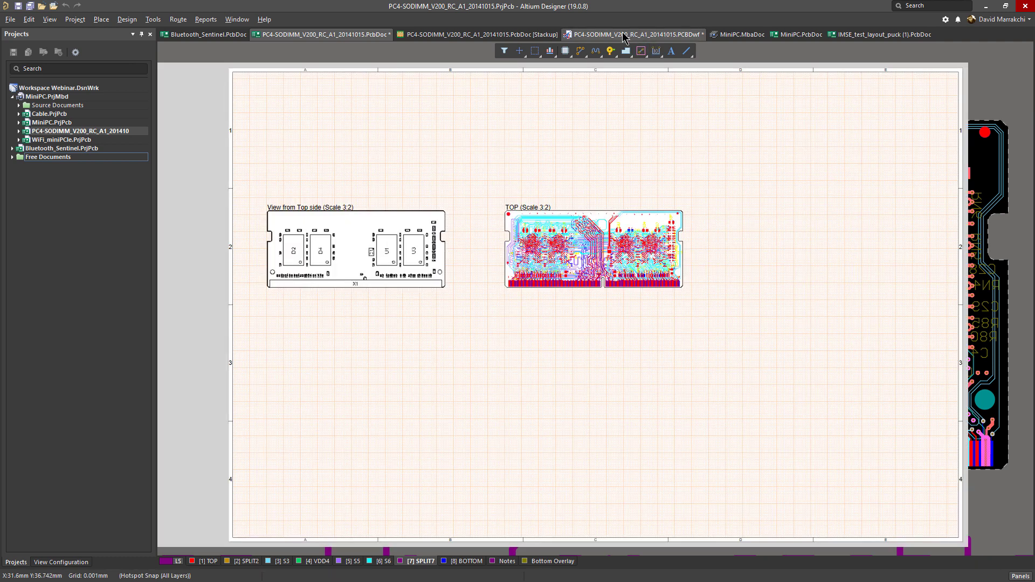
pyautogui.rightClick(299, 335)
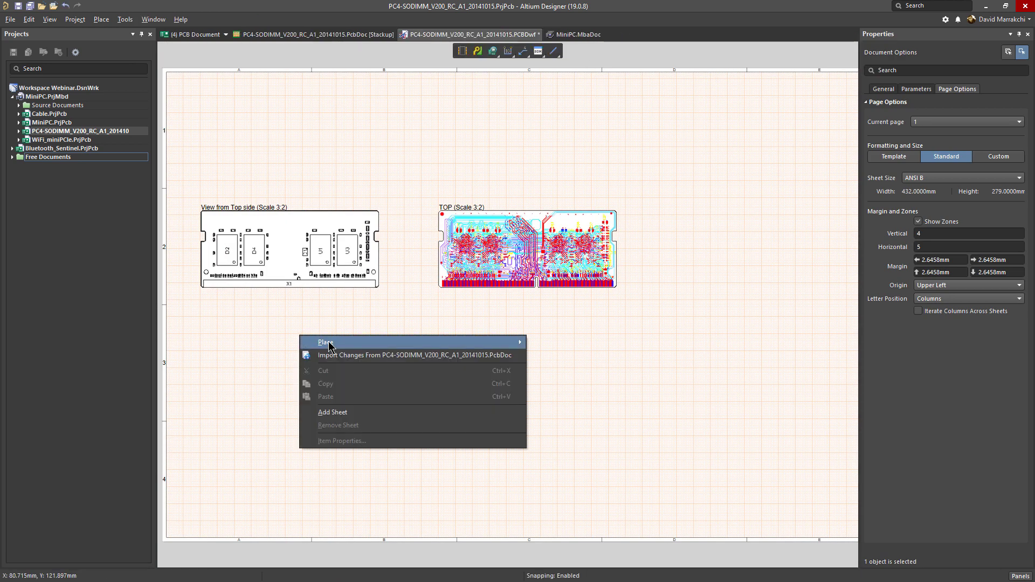
pyautogui.moveTo(329, 346)
pyautogui.click(570, 461)
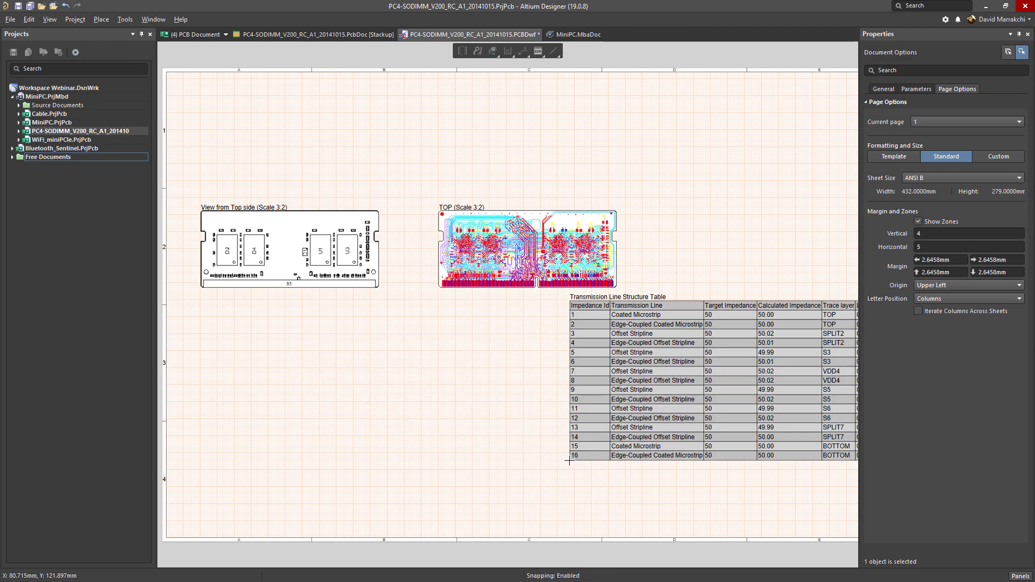
pyautogui.click(201, 475)
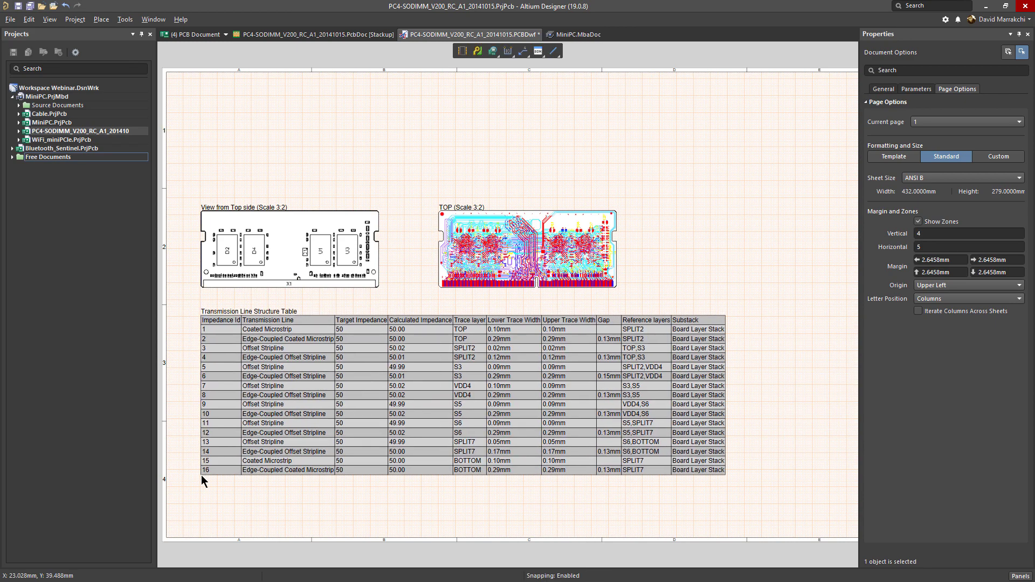
pyautogui.keyDown('ctrl'); pyautogui.scroll(2, 251, 423); pyautogui.keyUp('ctrl')
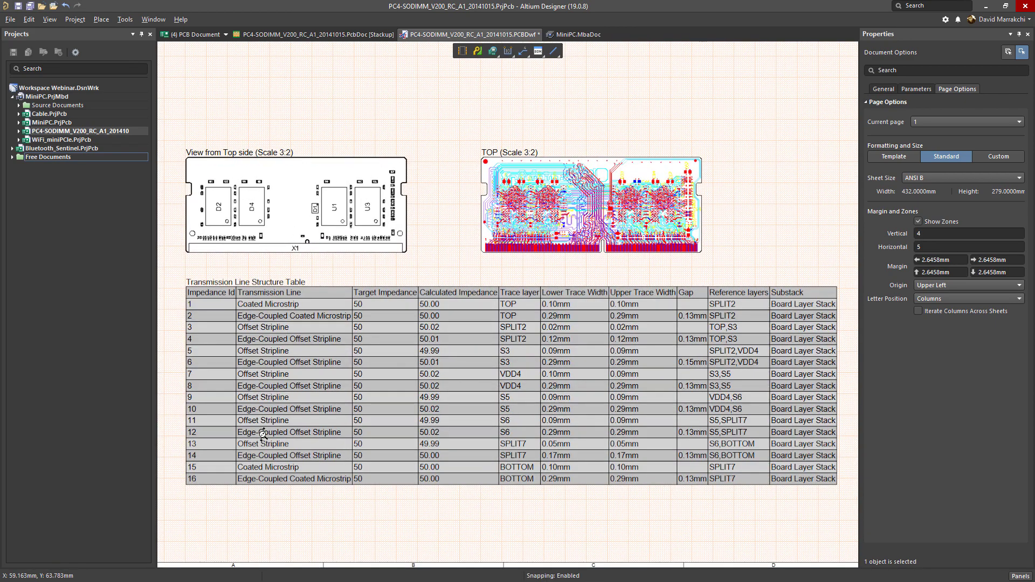